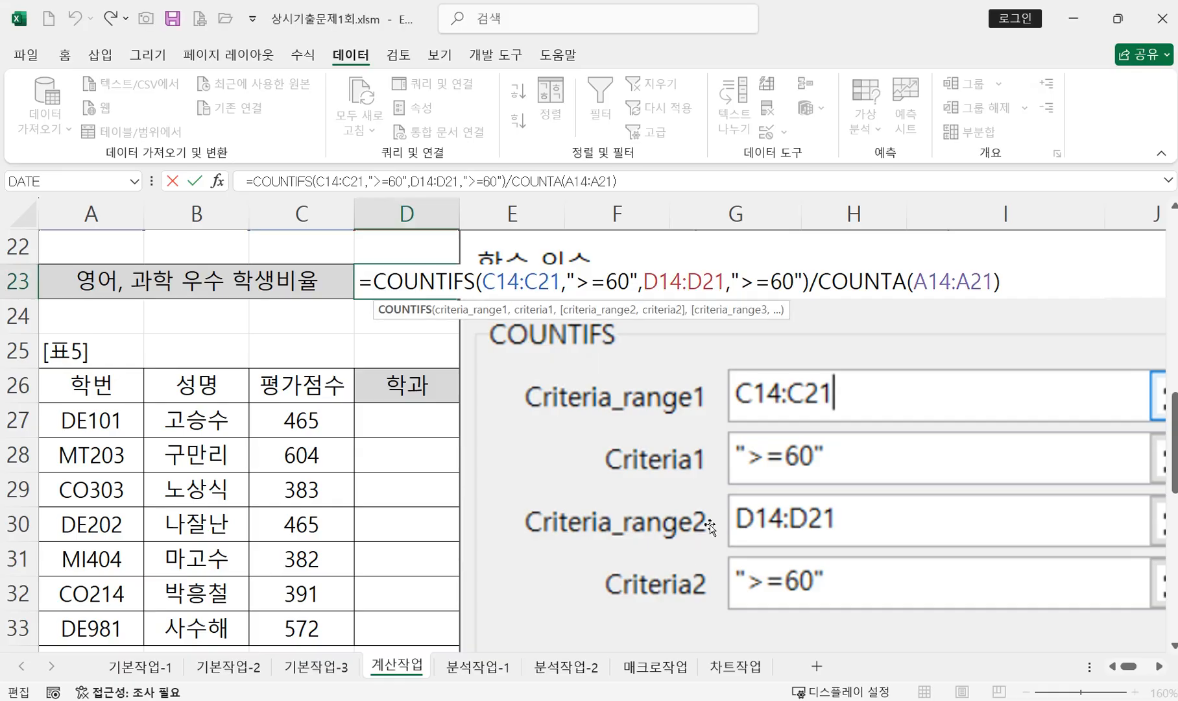
Step: Delete the COUNTIFS function-arguments picture covering the cells beside the 표5 table
left_click(709, 524)
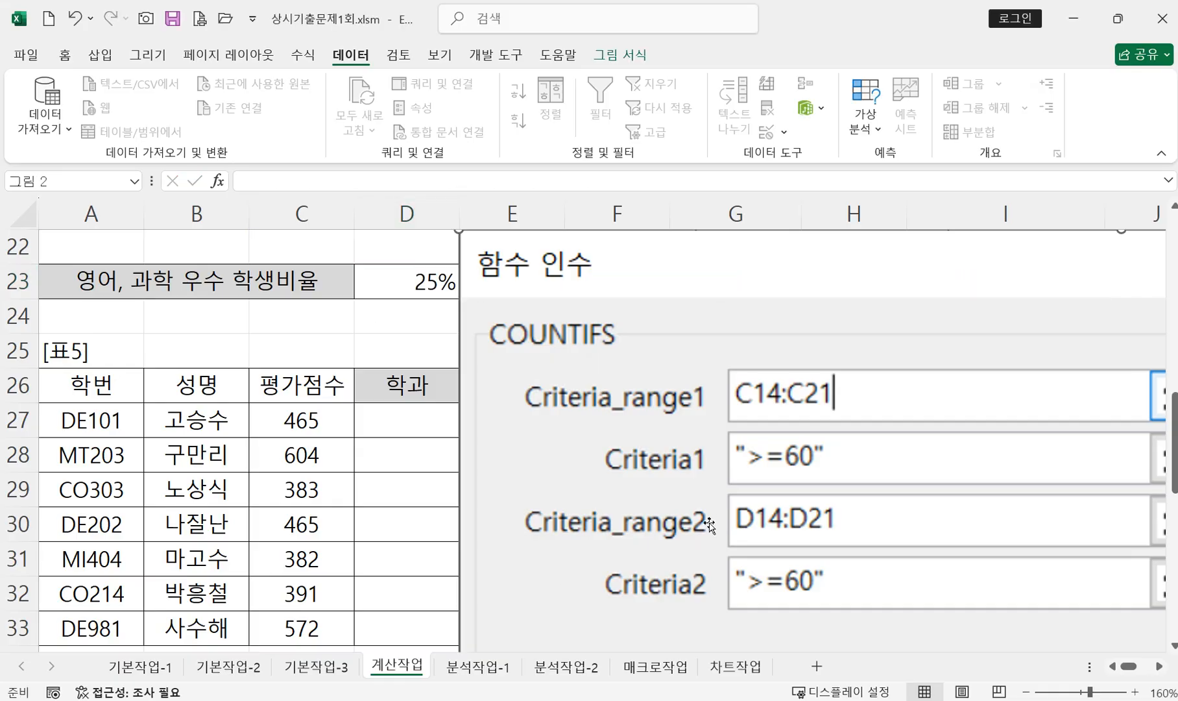
key("Delete")
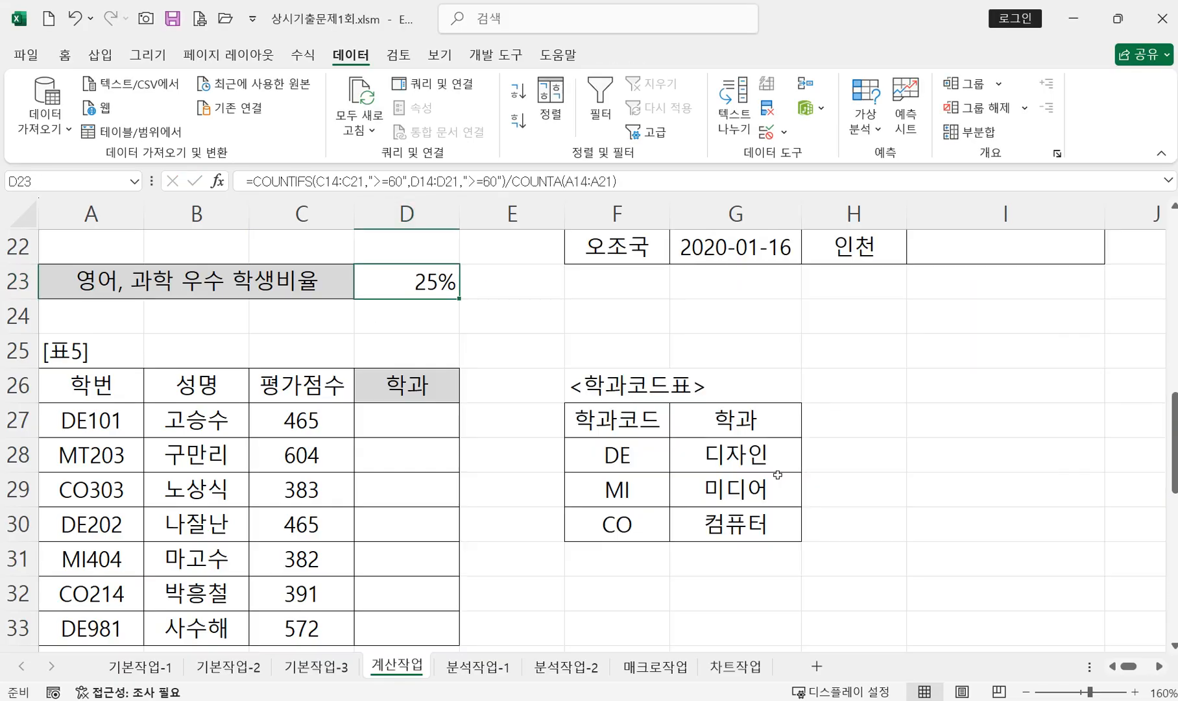
Step: Enter a formula in I14 of the 표4 table that extracts the year of the 기준일 date in I12 with YEAR
scroll(843, 468, "up", 2)
scroll(1038, 562, "up", 2)
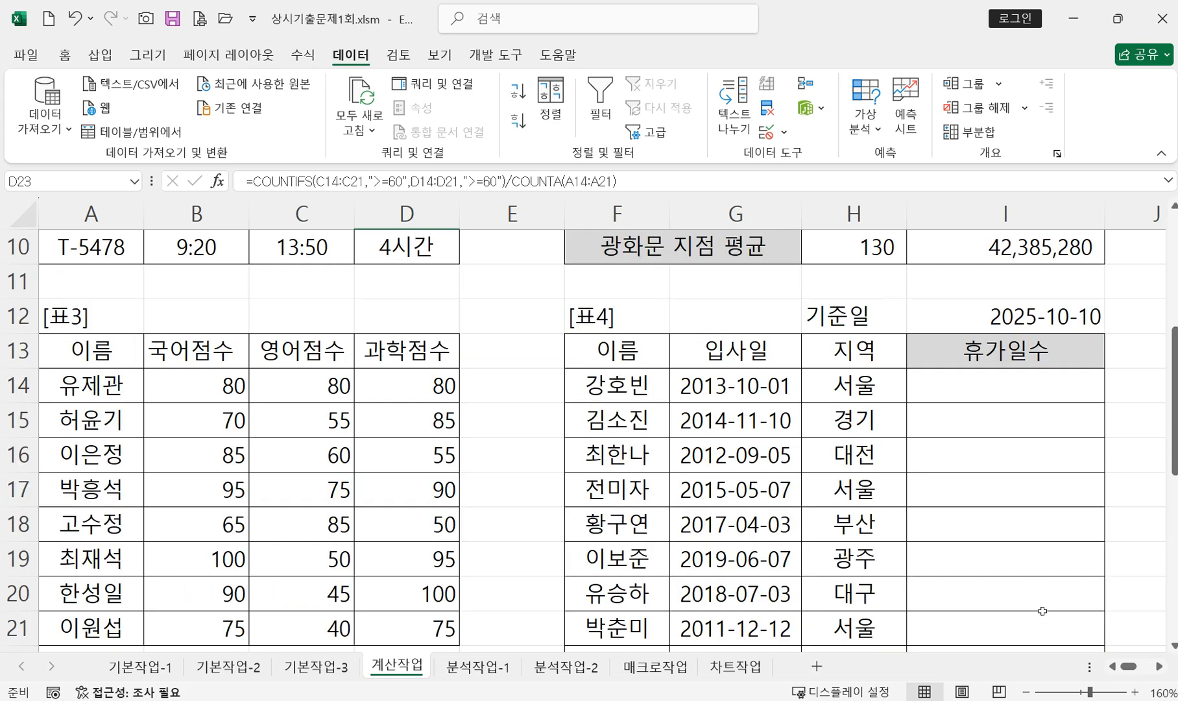
left_click(1160, 666)
left_click(1159, 666)
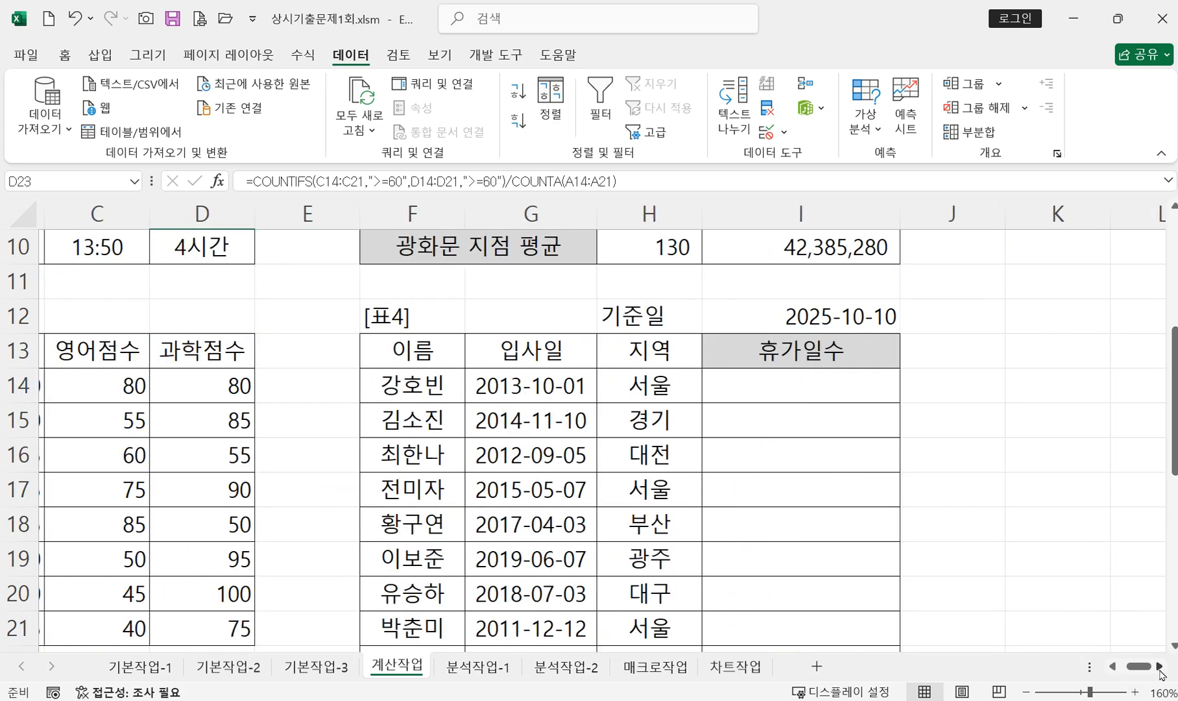
left_click(777, 380)
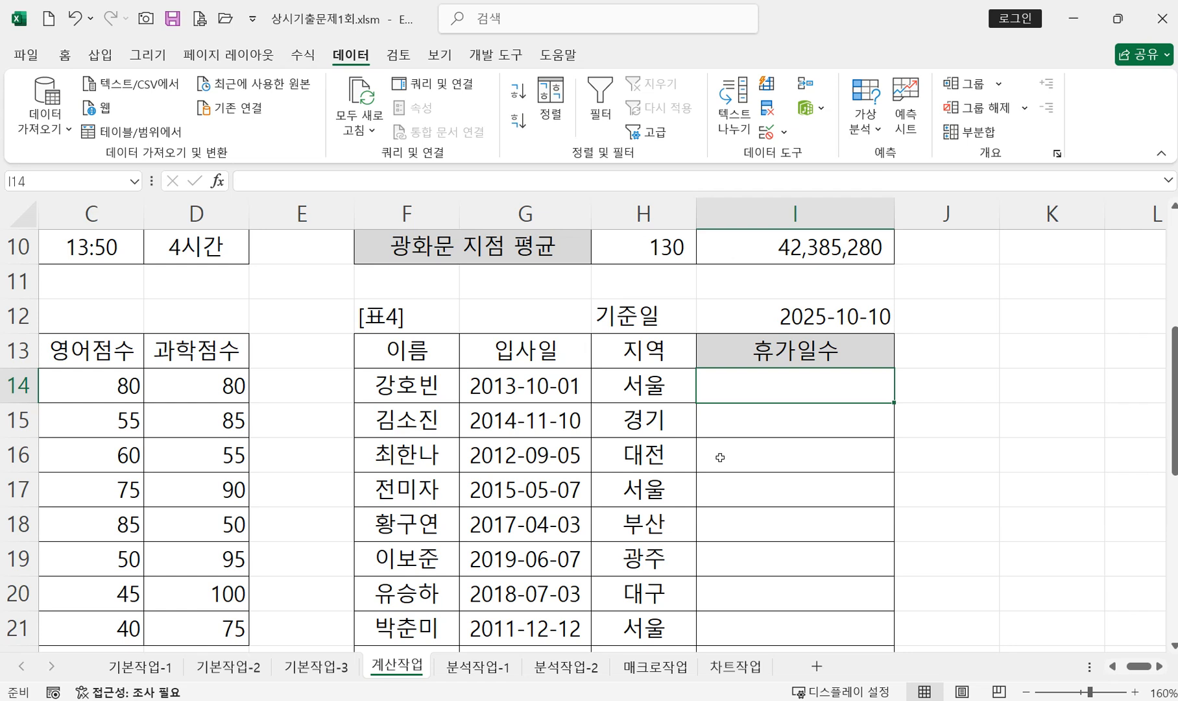
left_click(767, 314)
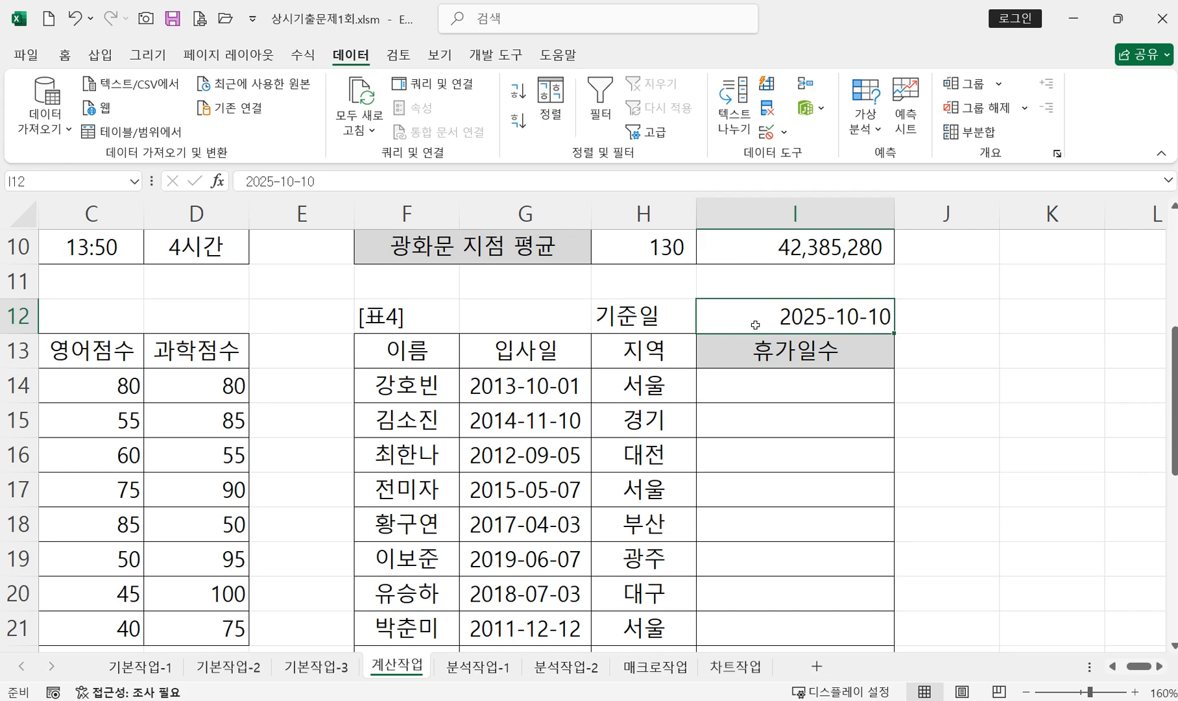
left_click(562, 387)
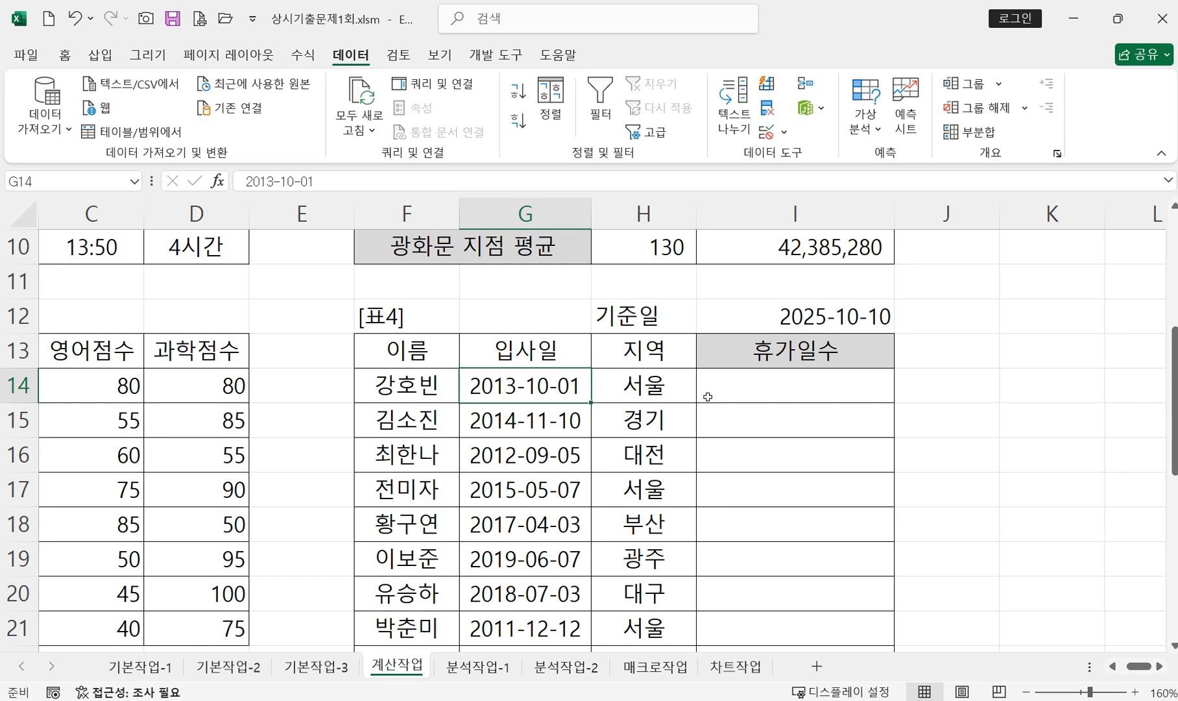
left_click(775, 390)
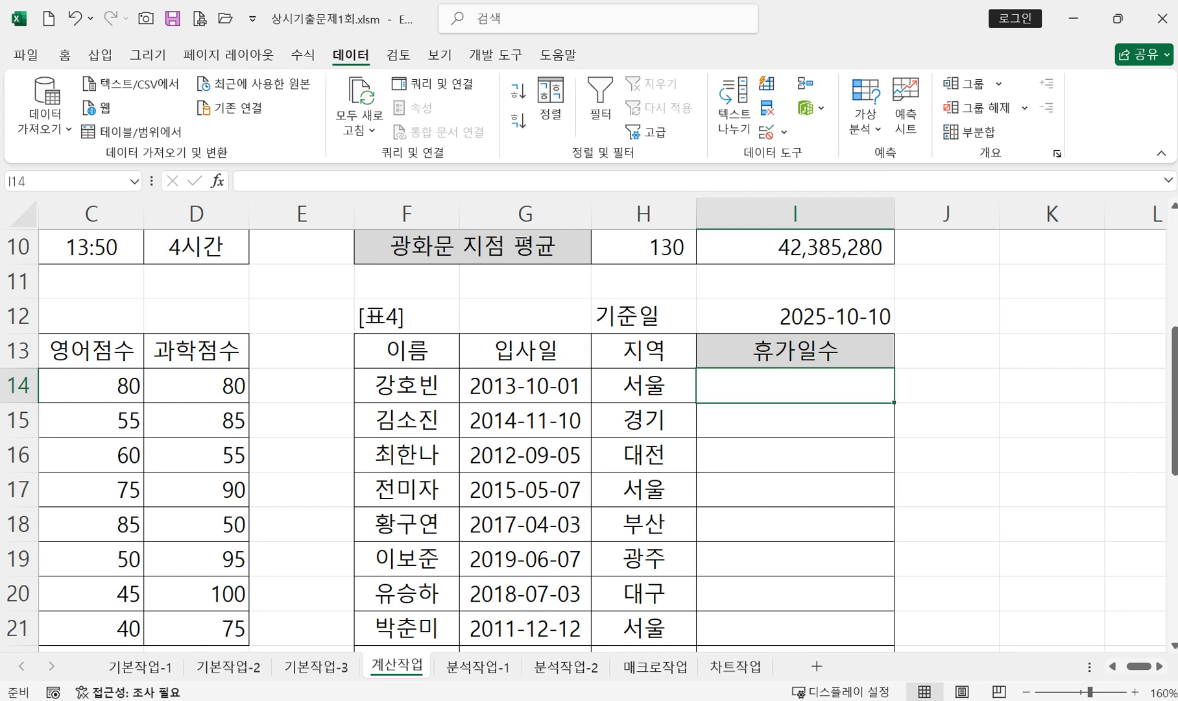
type("=")
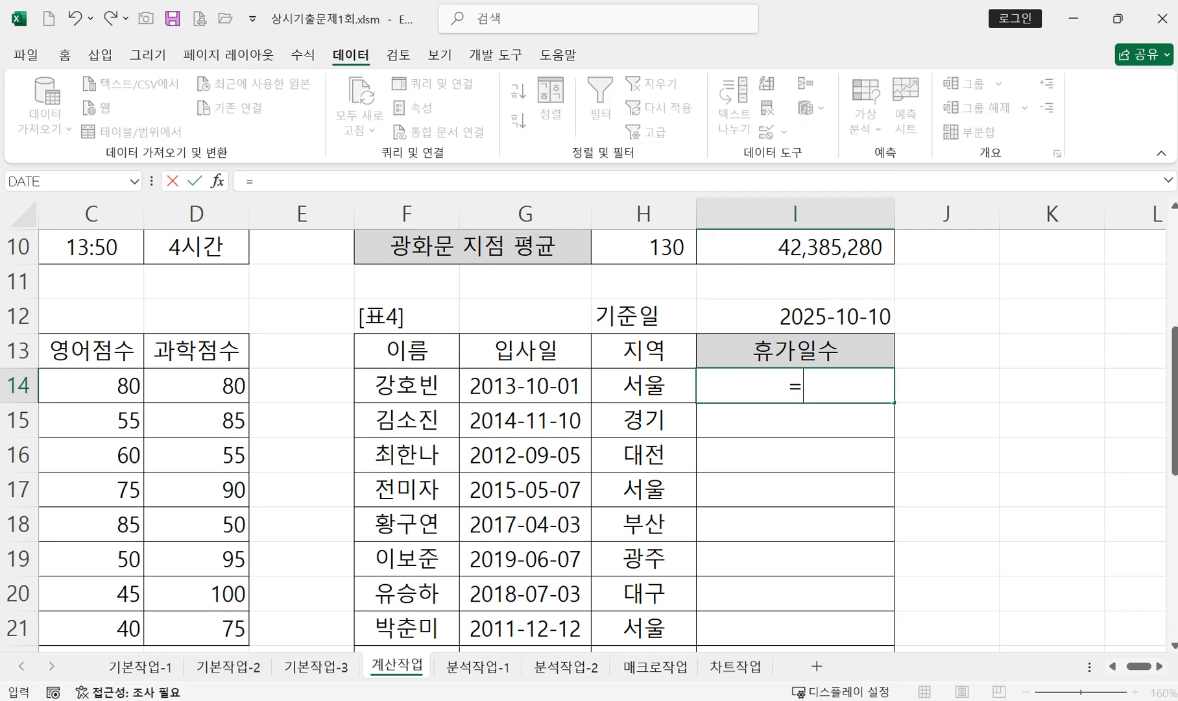
type("y")
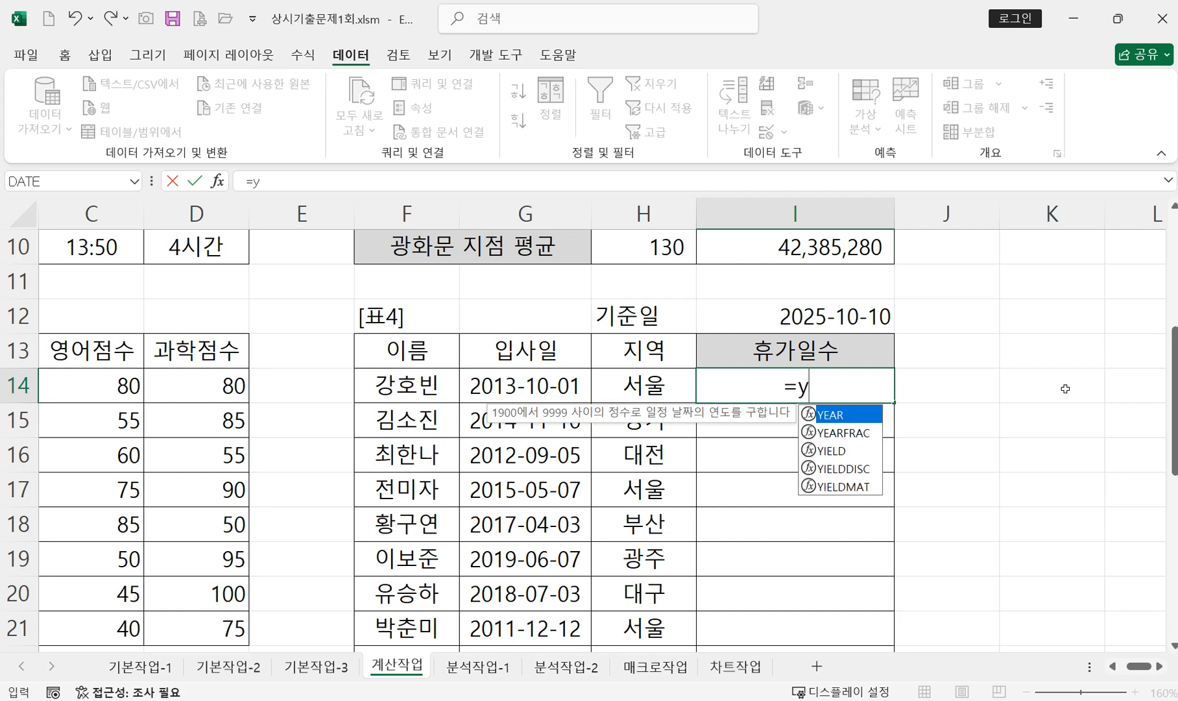
double_click(840, 413)
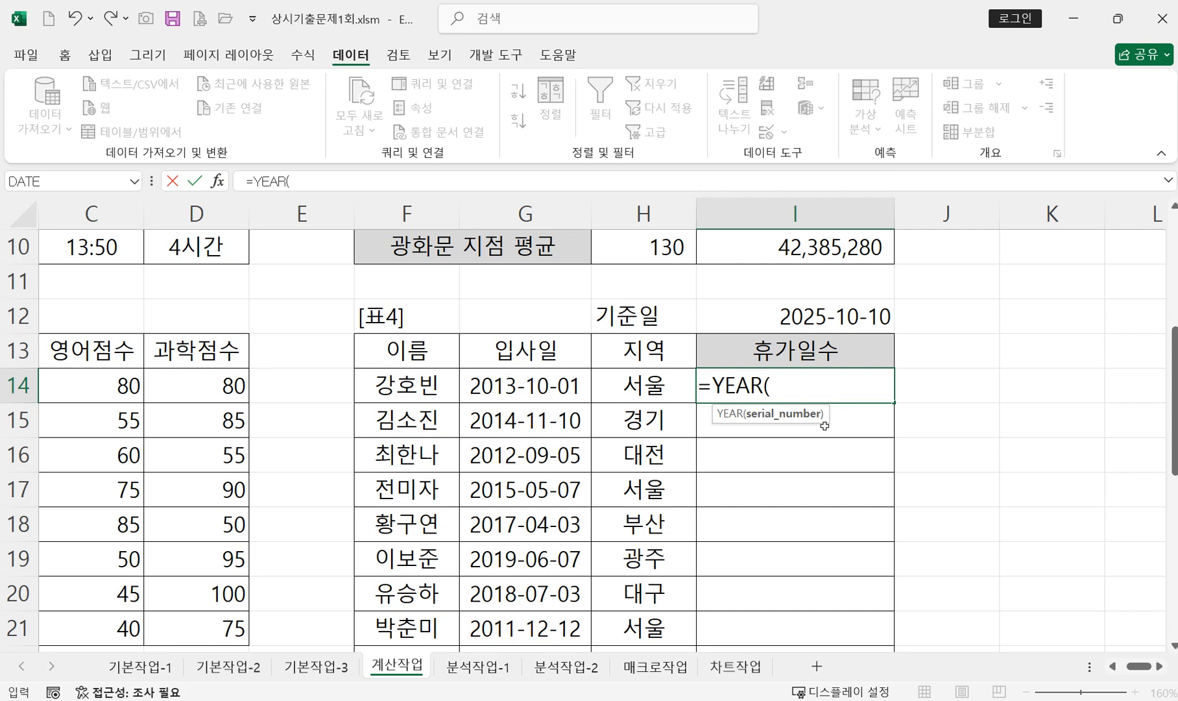
left_click(805, 314)
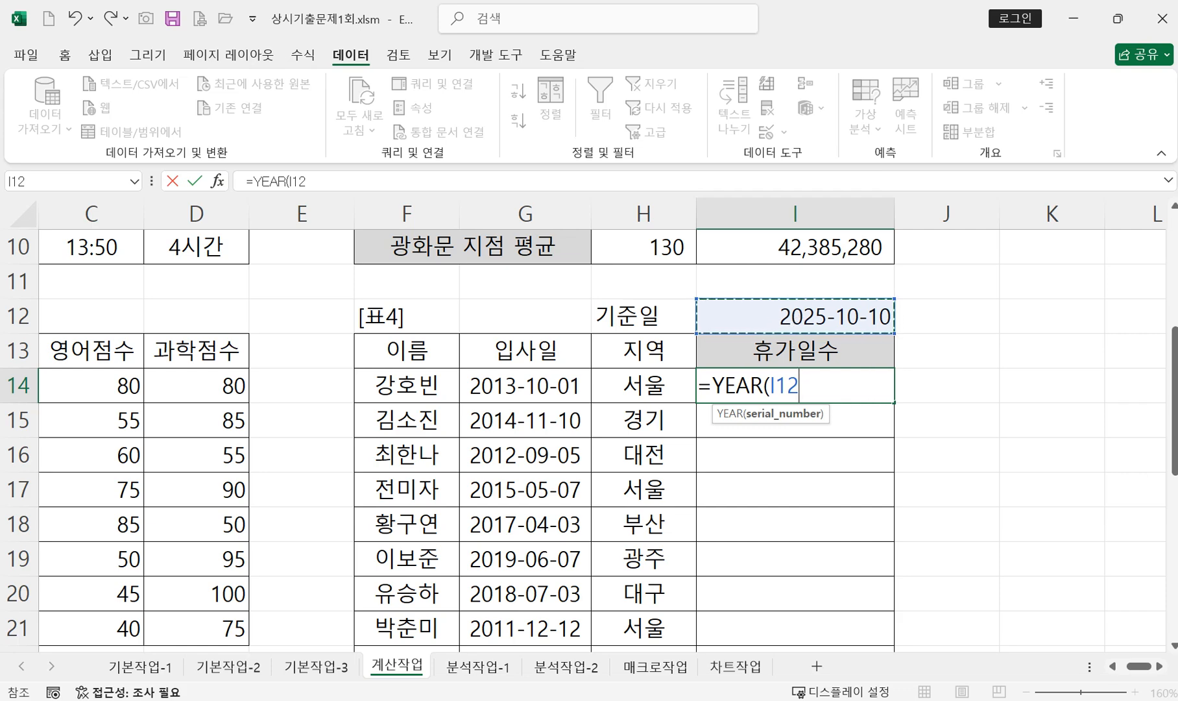
type(")")
key("Return")
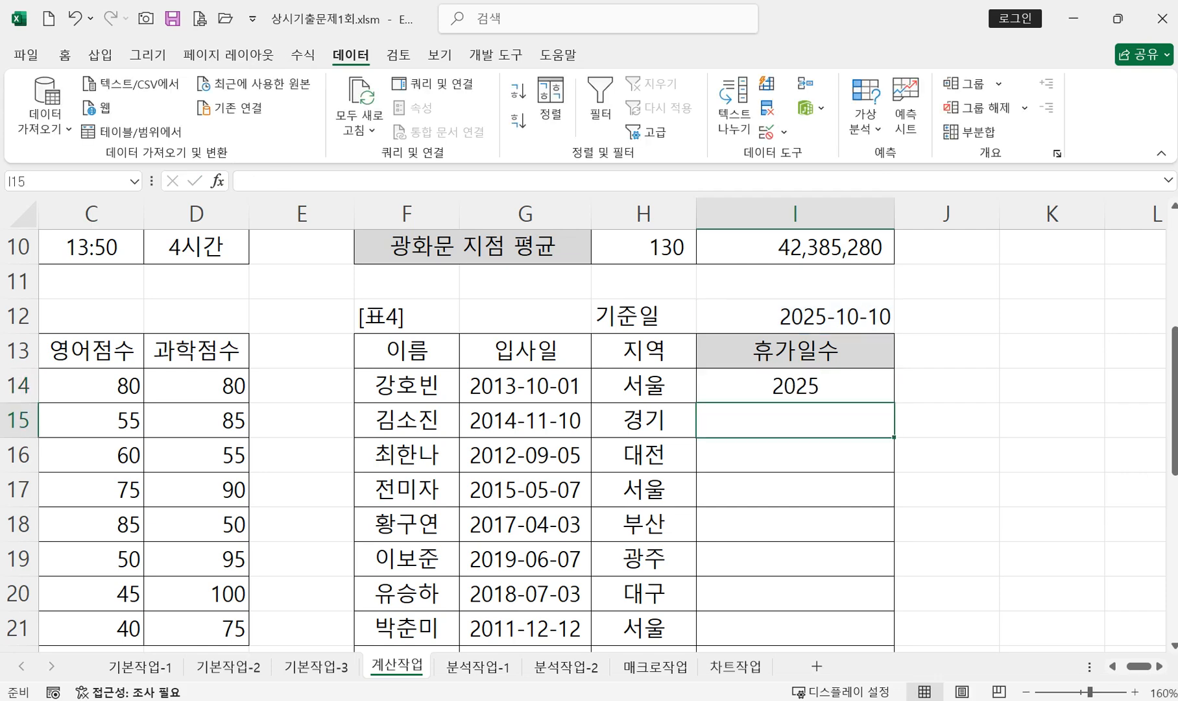
Step: Extend the I14 formula to subtract the year of the 입사일 in G14, giving =YEAR(I12)-YEAR(G14)
double_click(826, 386)
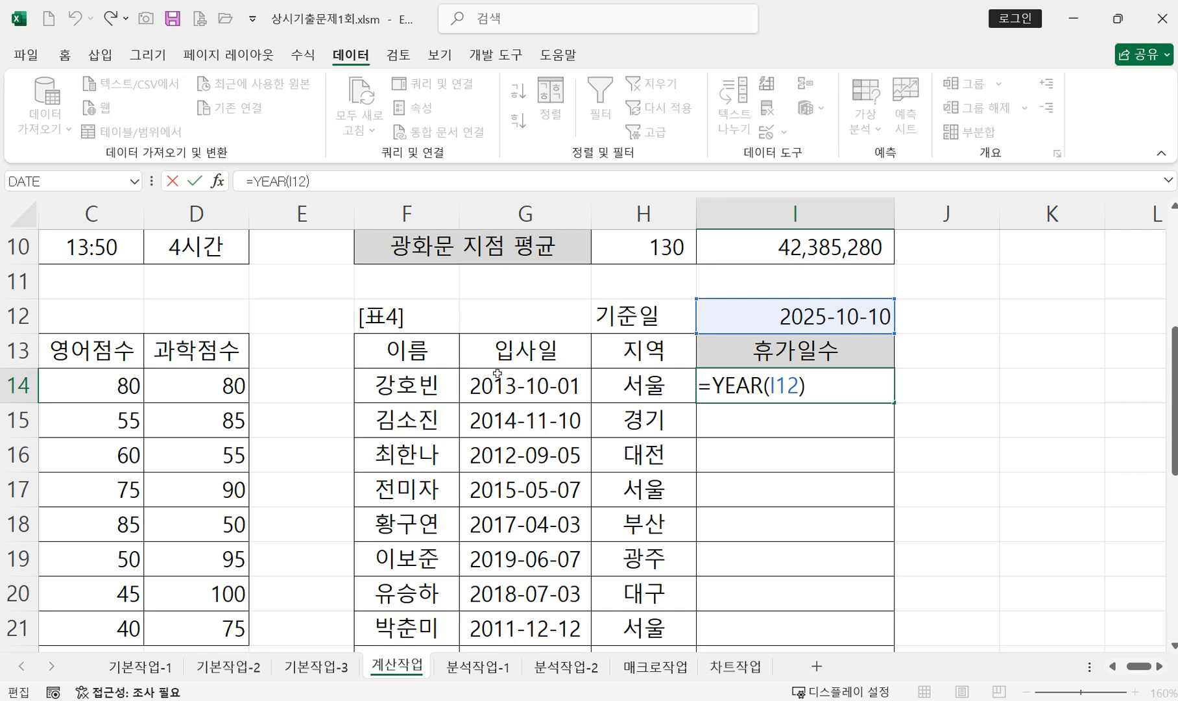
type("-y")
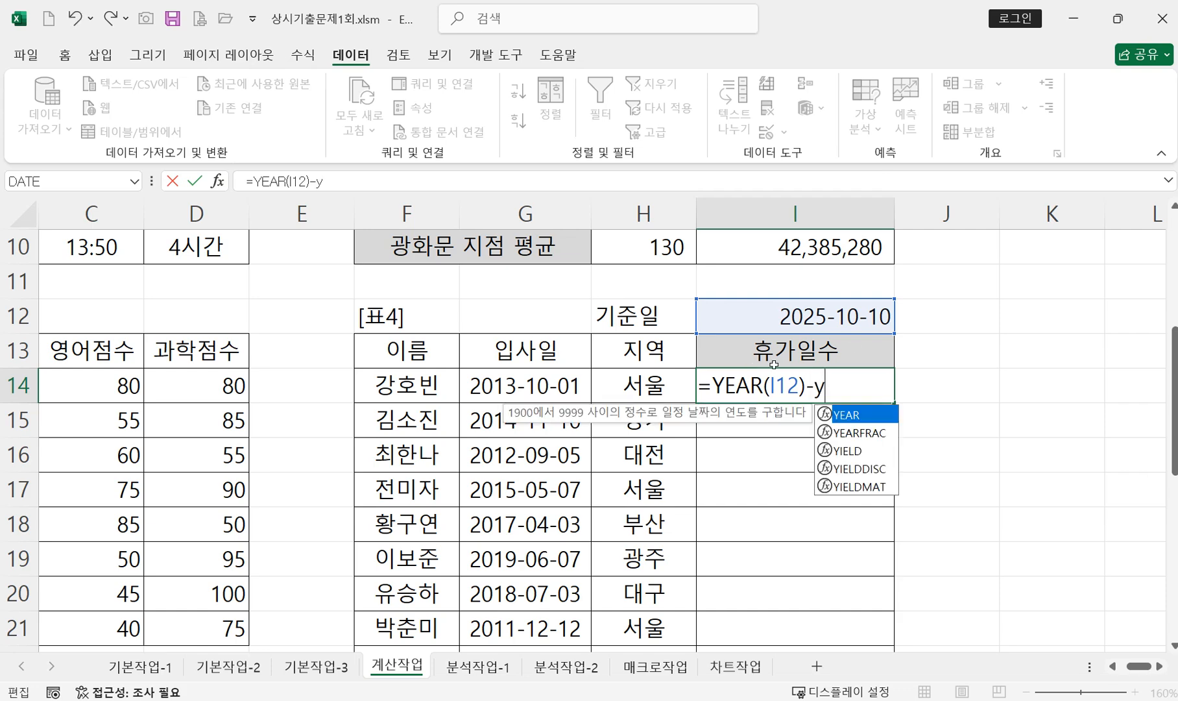
double_click(852, 415)
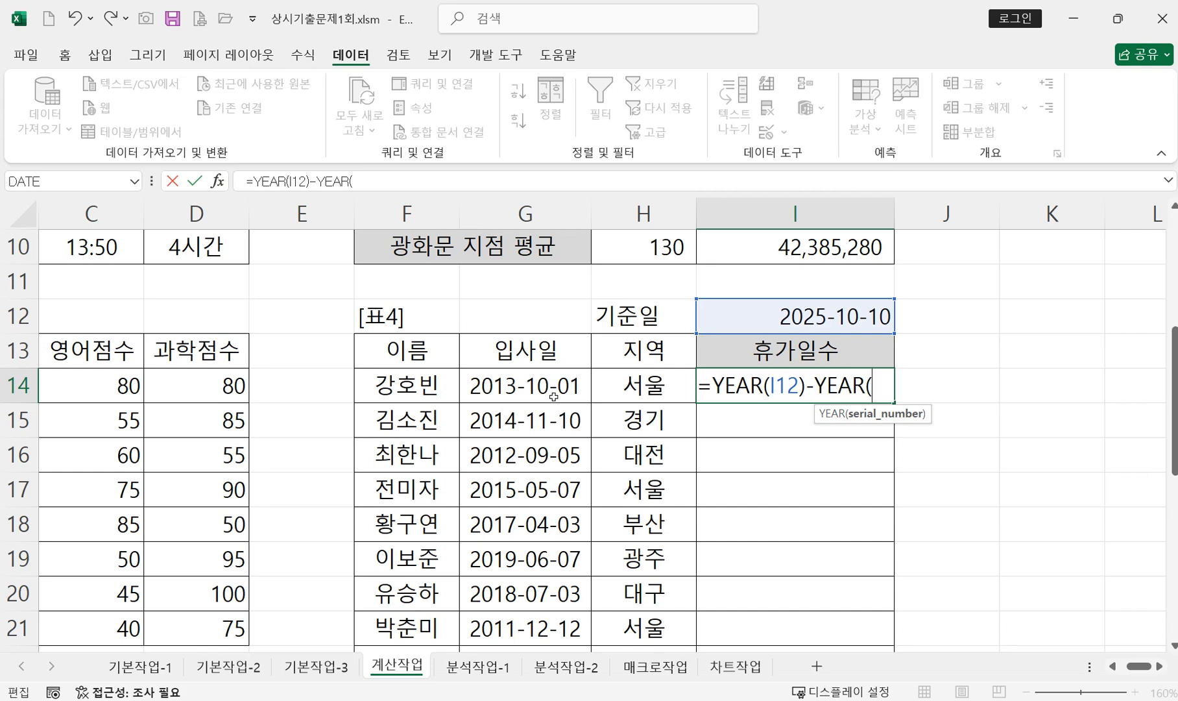
left_click(506, 386)
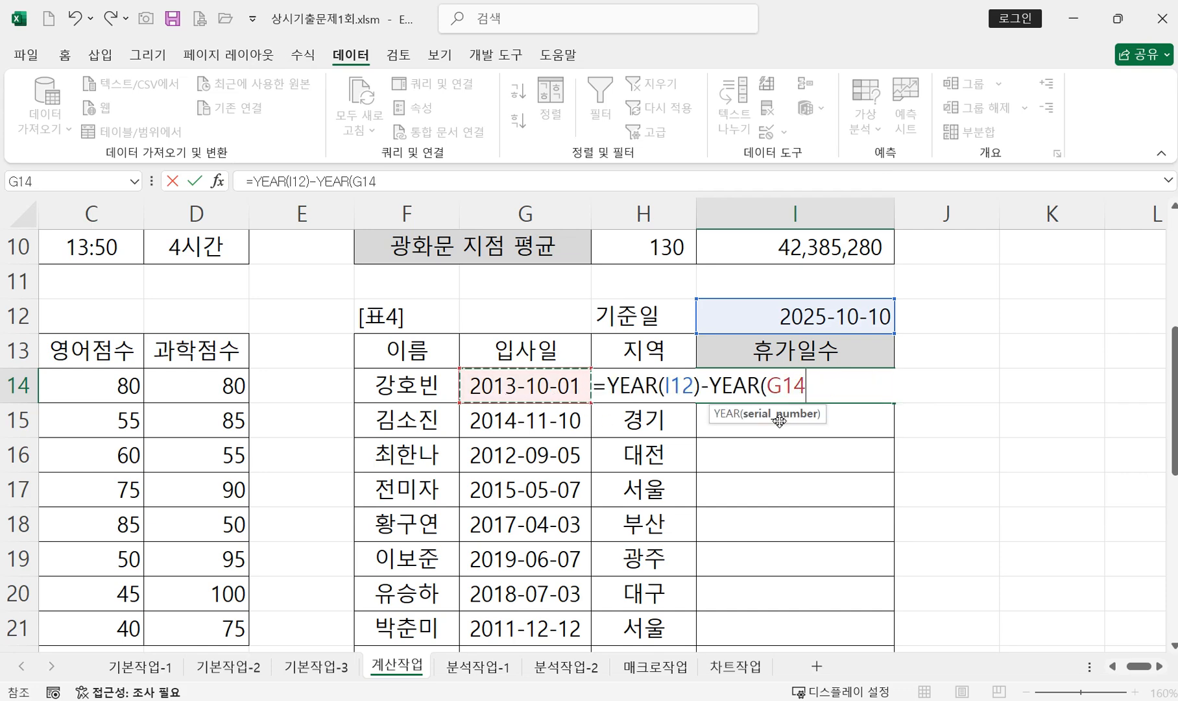
type(")")
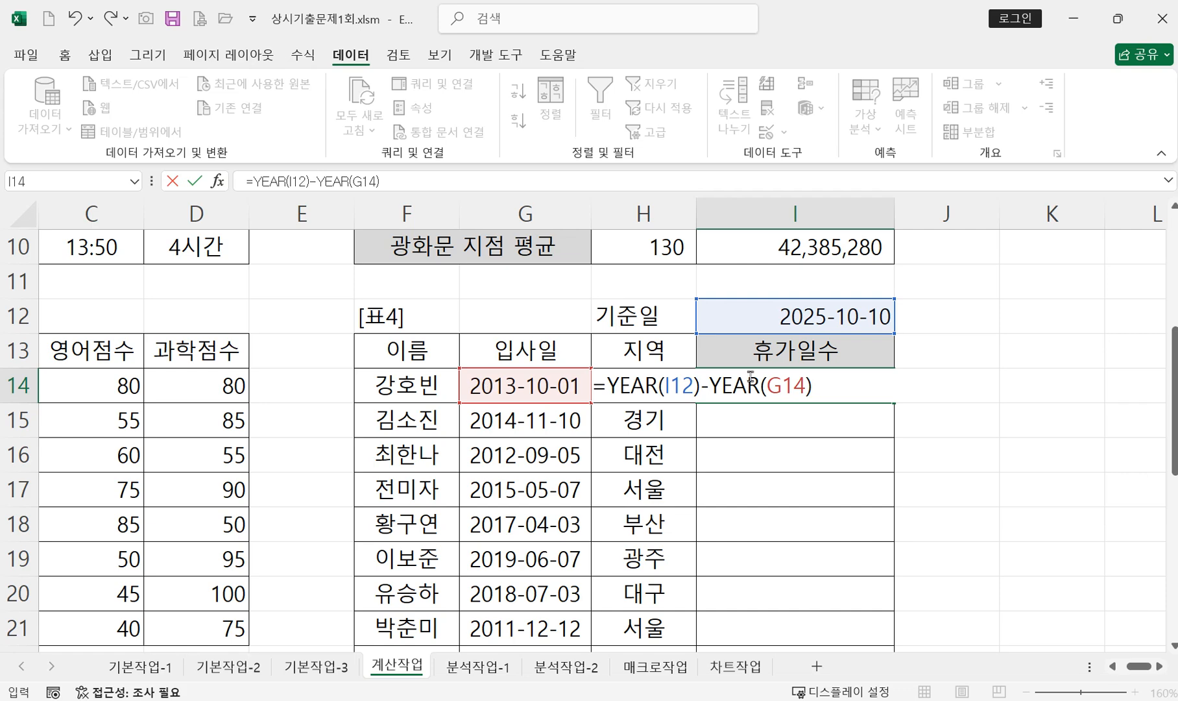
key("Return")
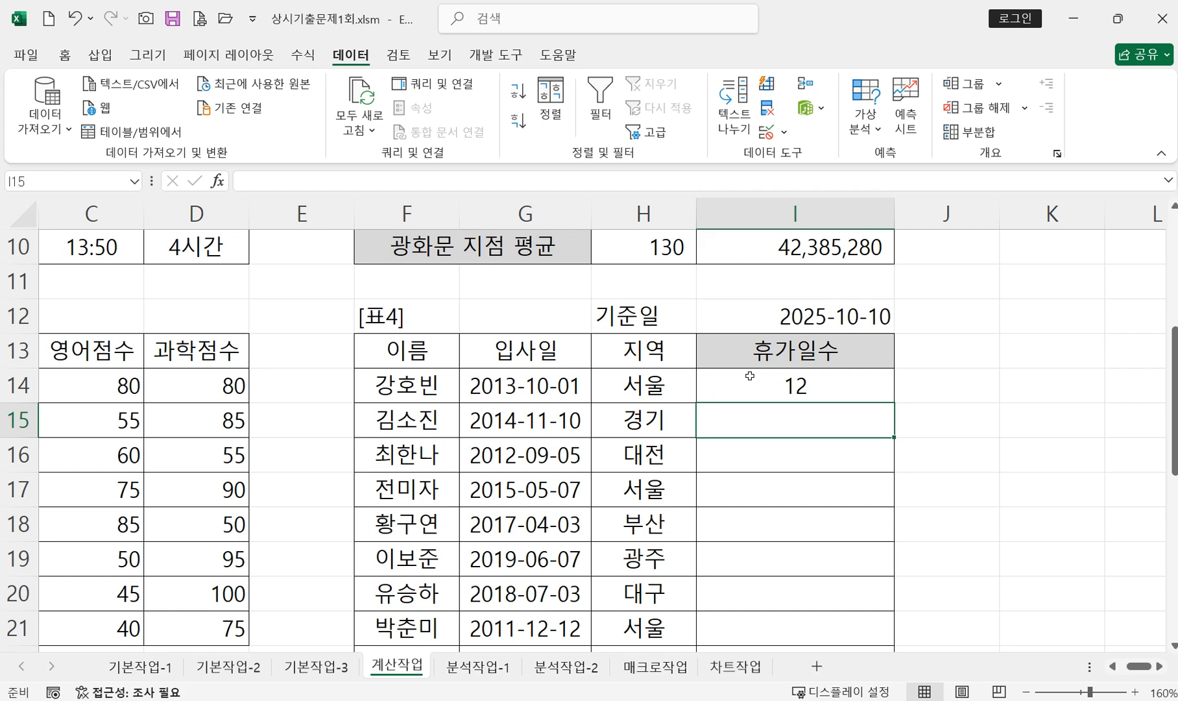
Step: Make the I12 reference in the I14 formula absolute as $I$12
double_click(803, 385)
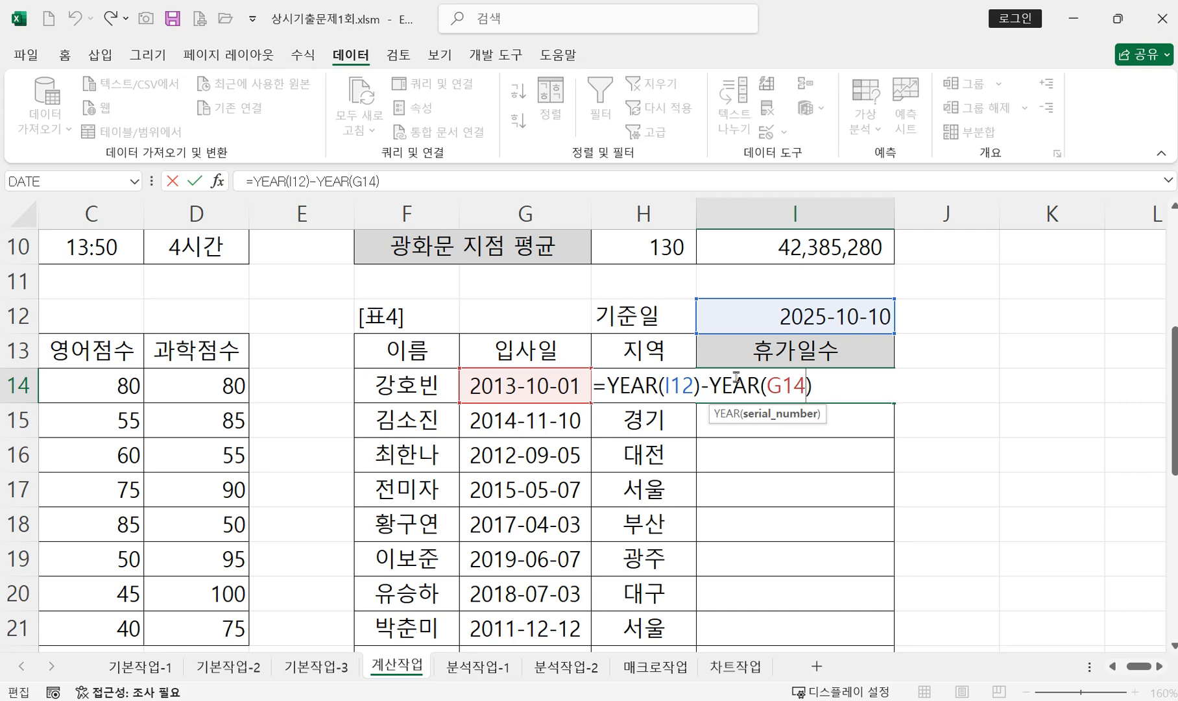
left_click(672, 387)
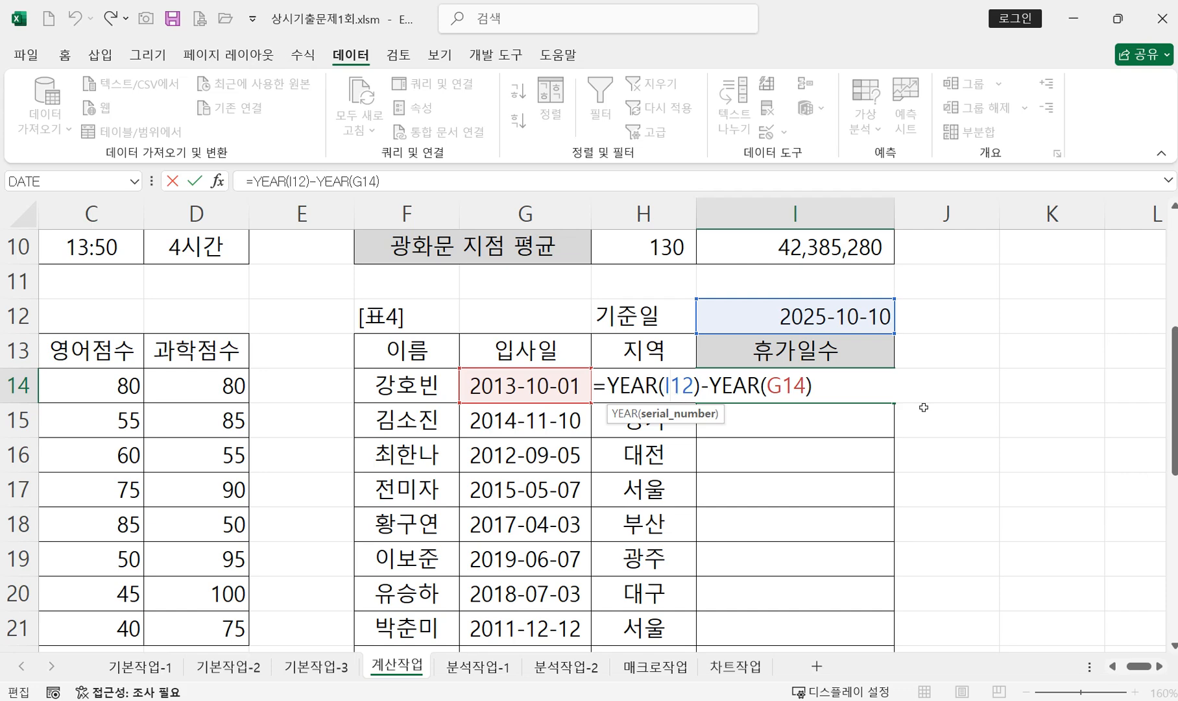
key("F4")
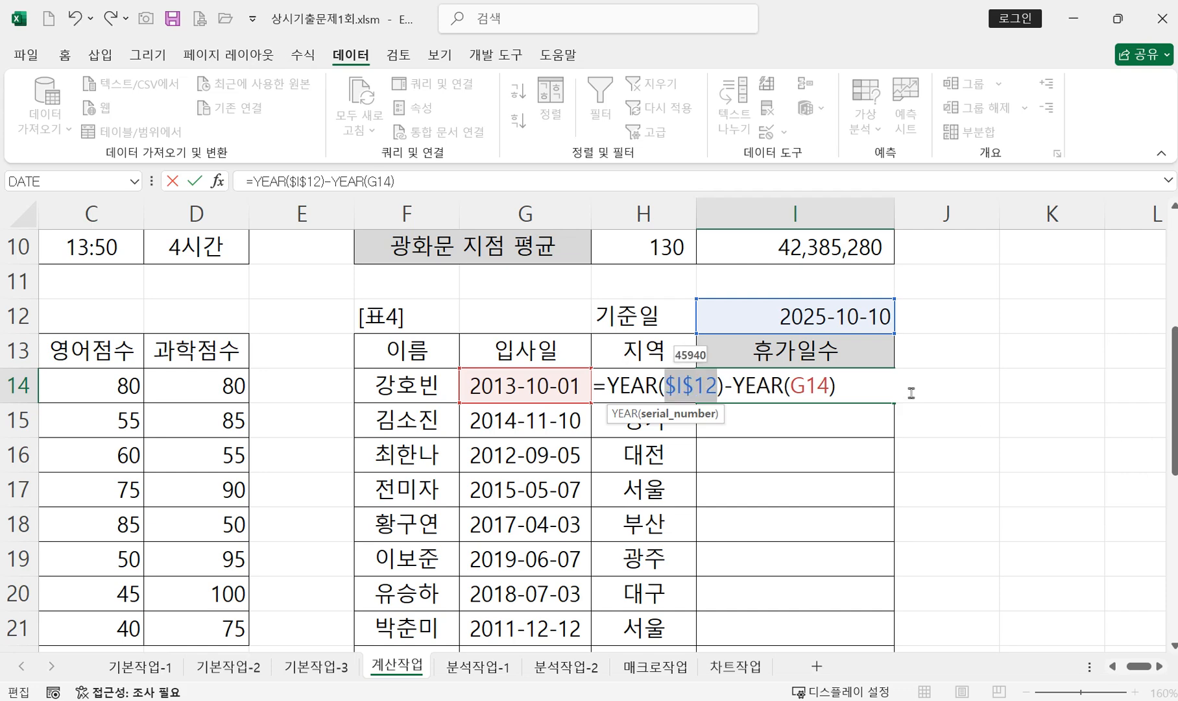
key("End")
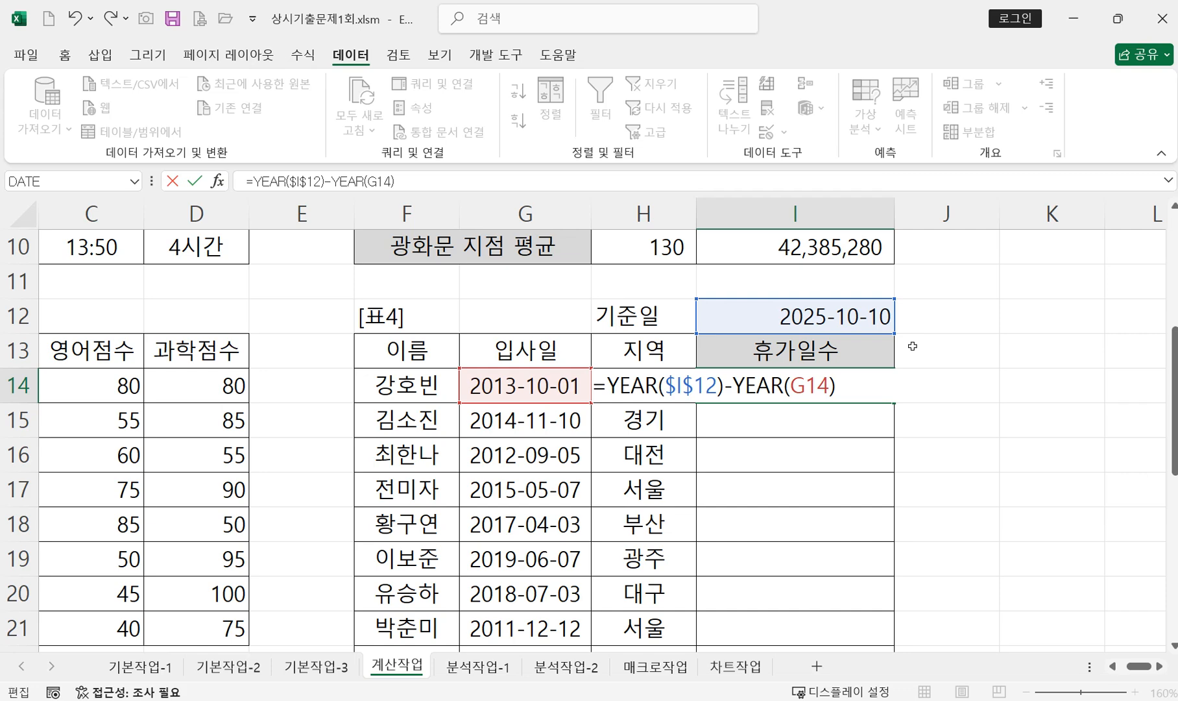
key("Return")
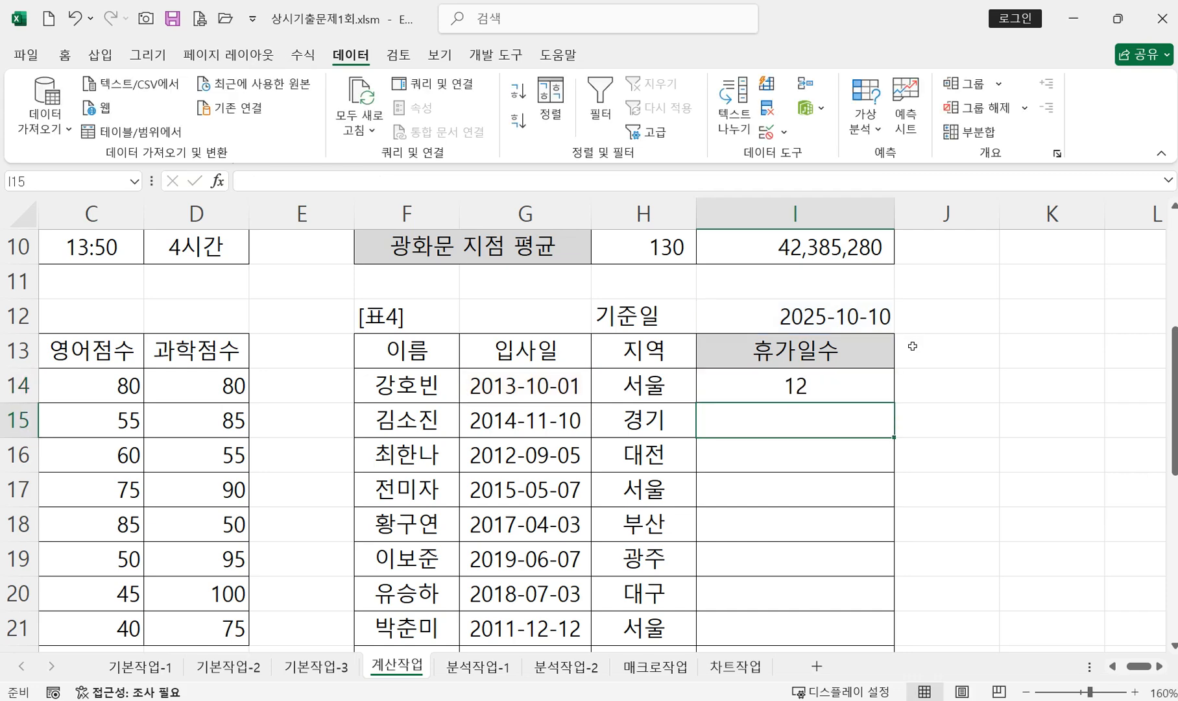
Step: Check the task 04 instructions, and enclose I14's year difference in parentheses multiplied by 3: =(YEAR($I$12)-YEAR(G14))*3
left_click(837, 390)
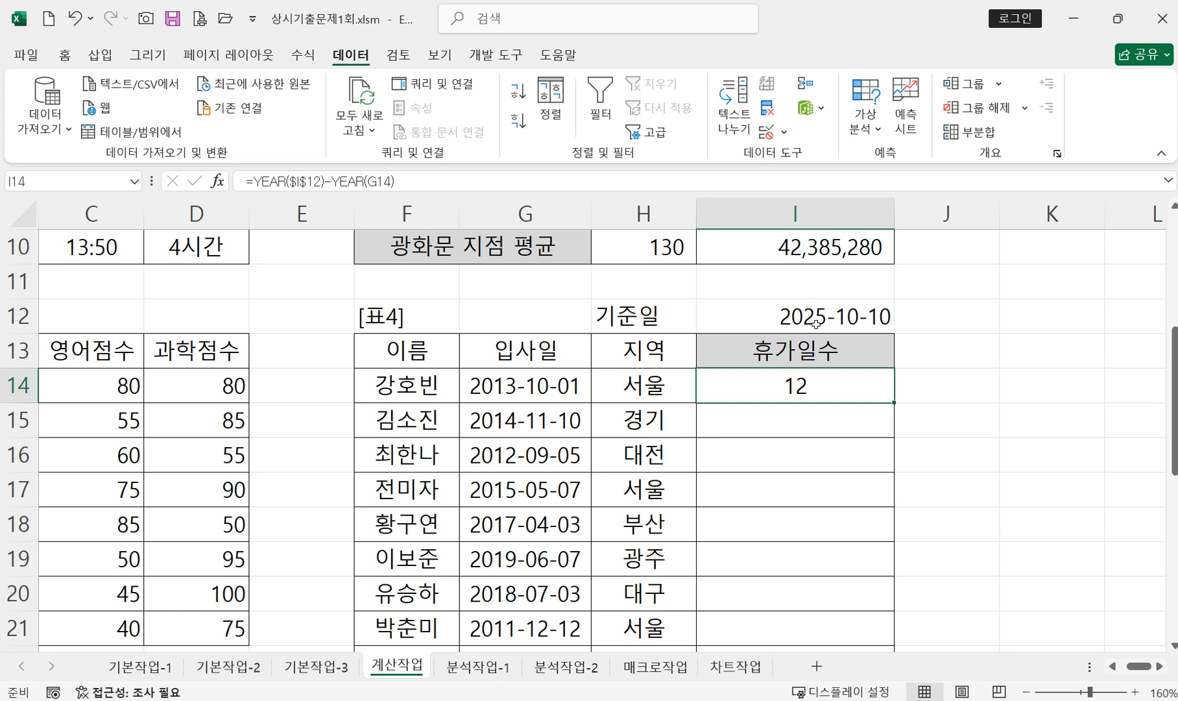
double_click(857, 387)
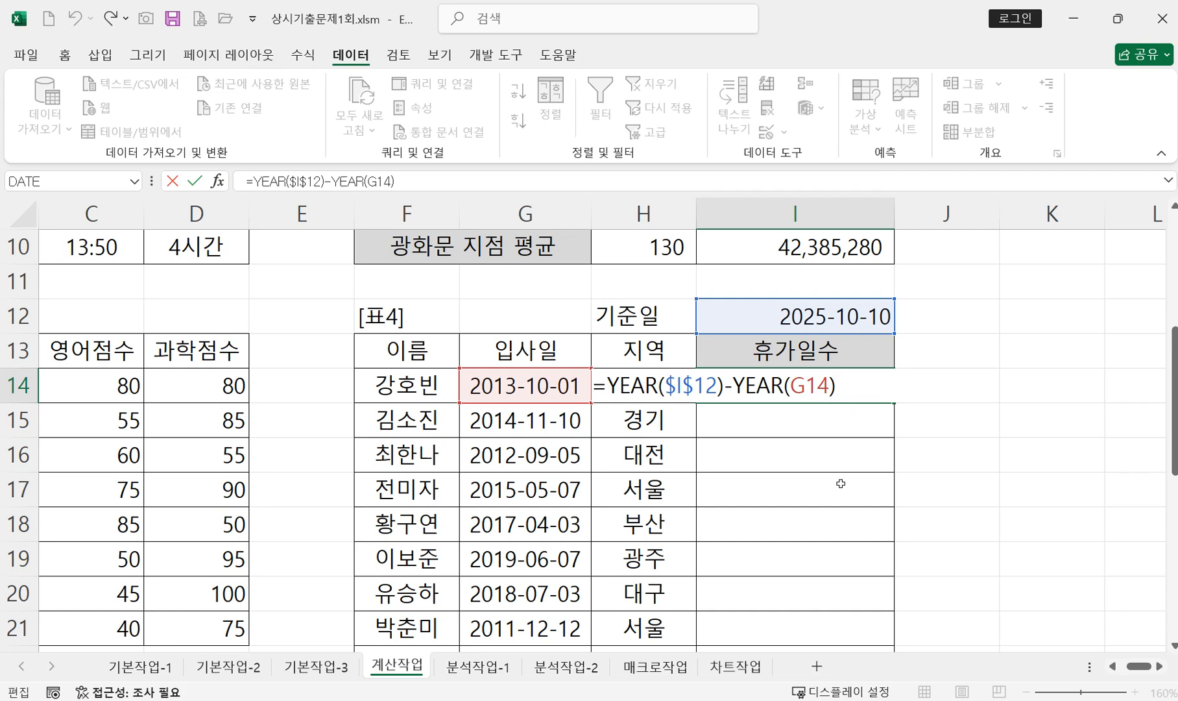
left_click(564, 595)
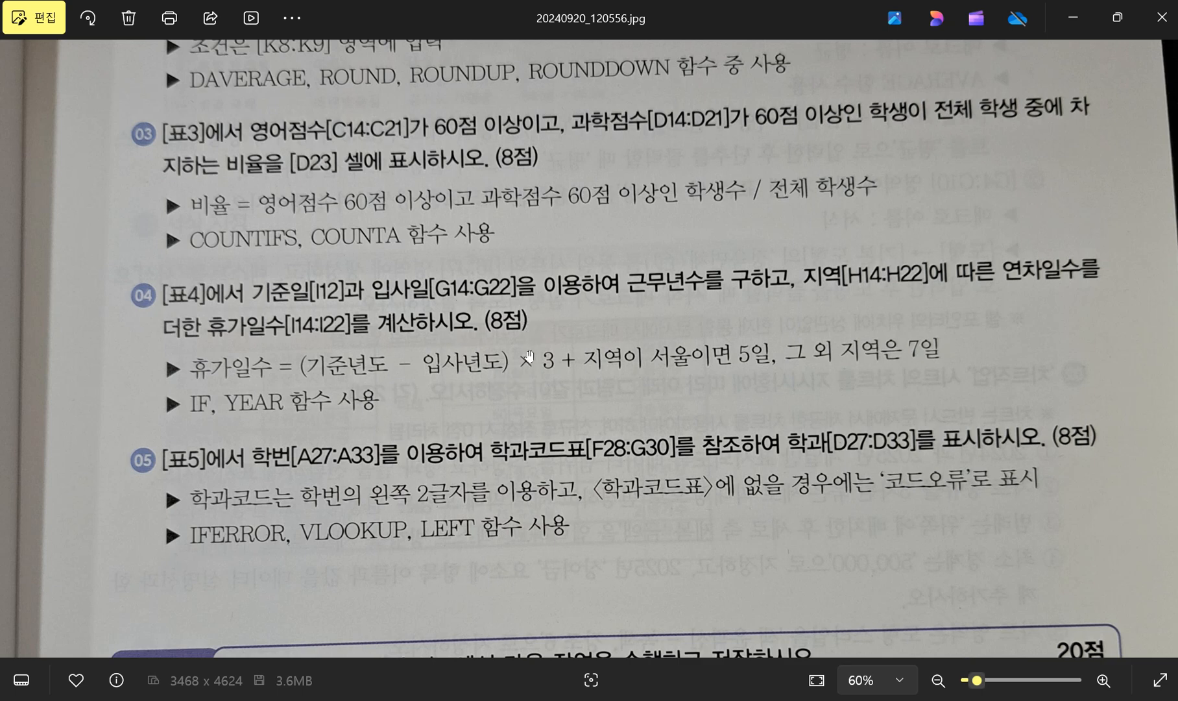
left_click(1074, 24)
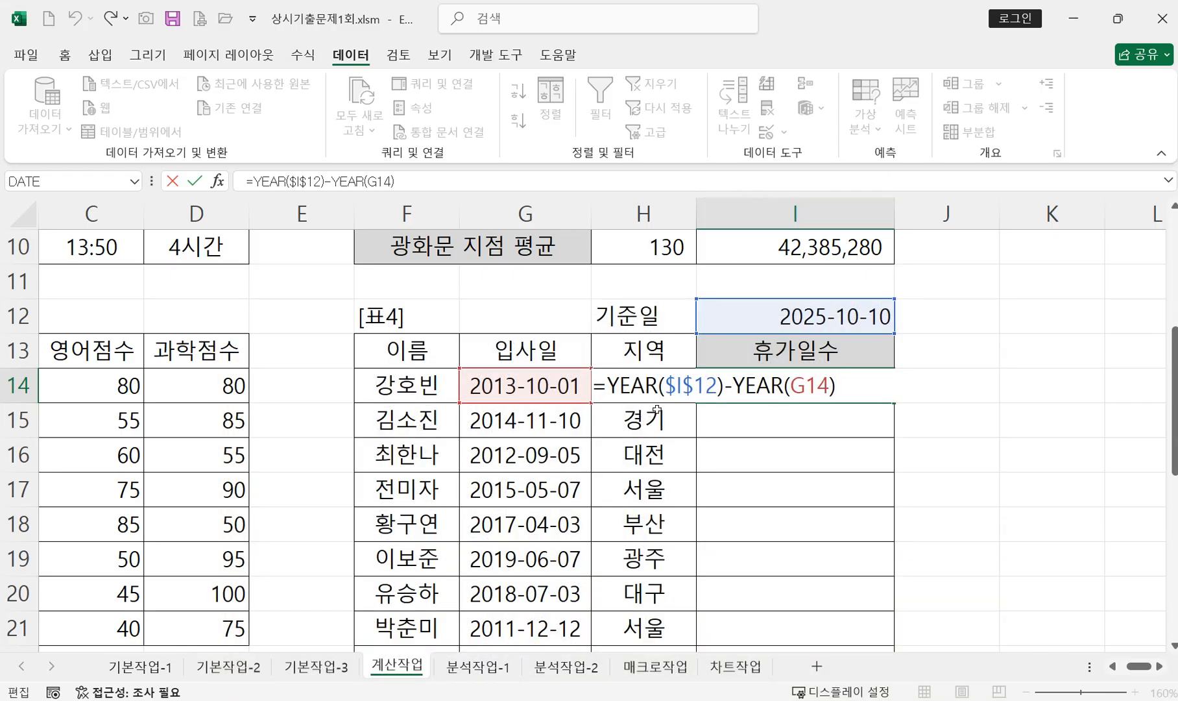
type("*3")
left_click_drag(733, 389, 861, 392)
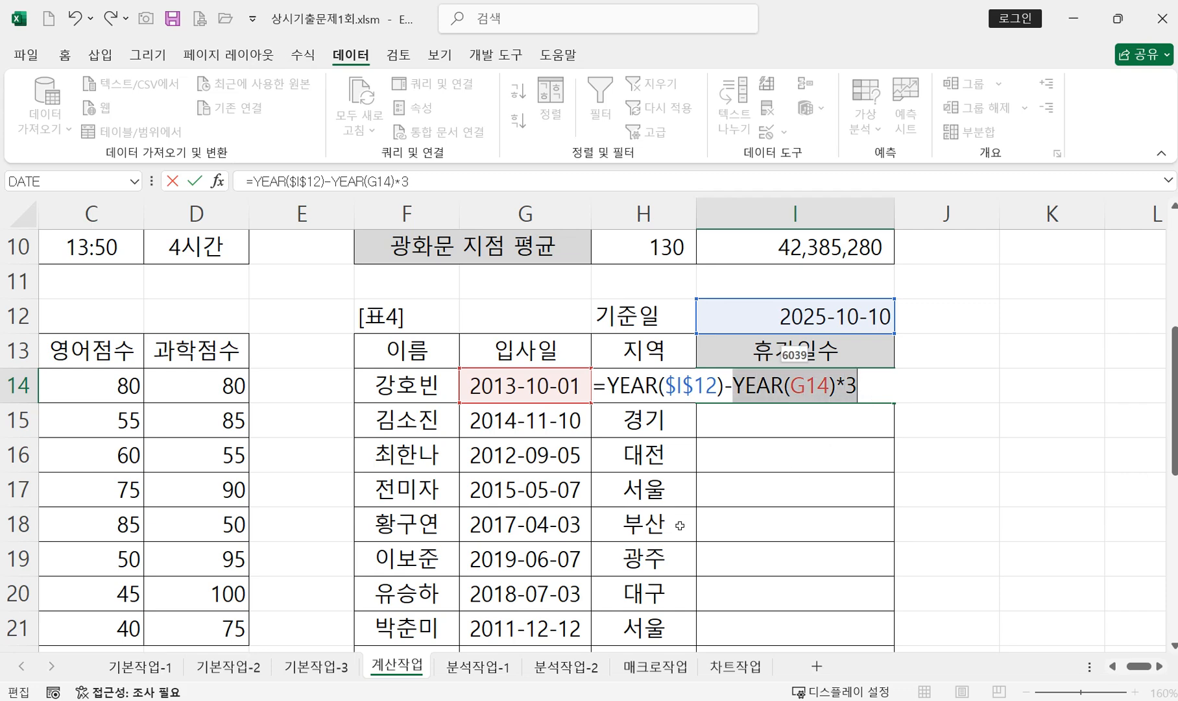
left_click(837, 389)
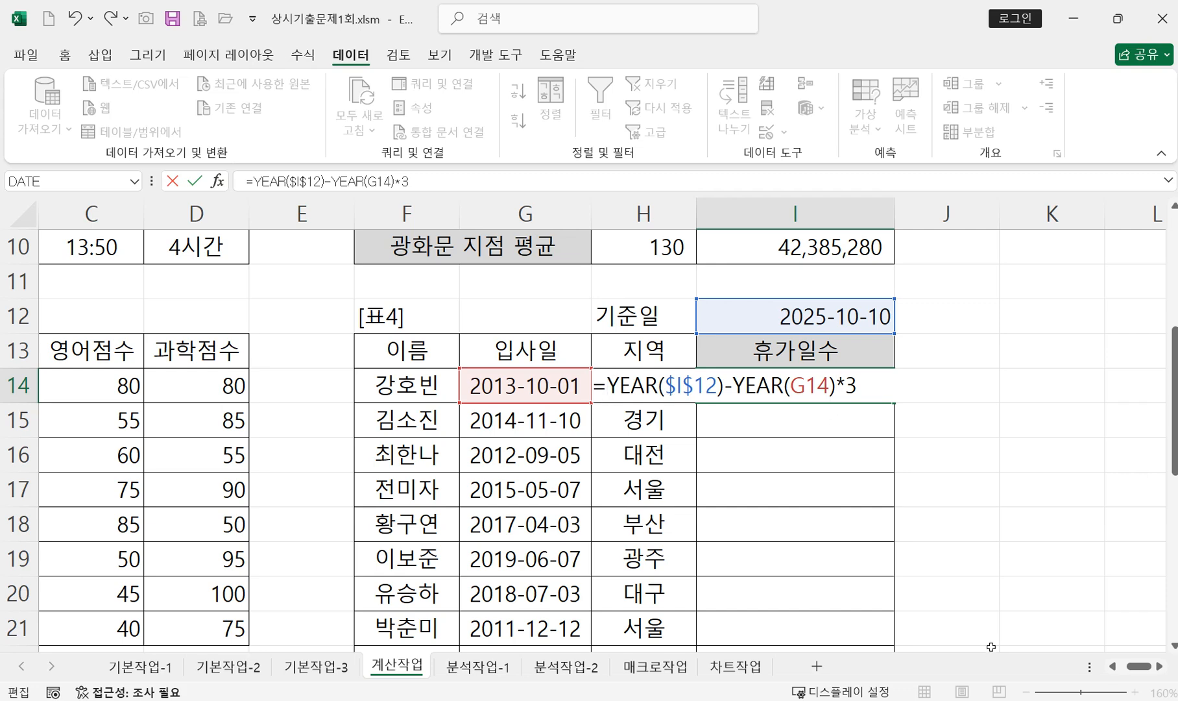
type("(")
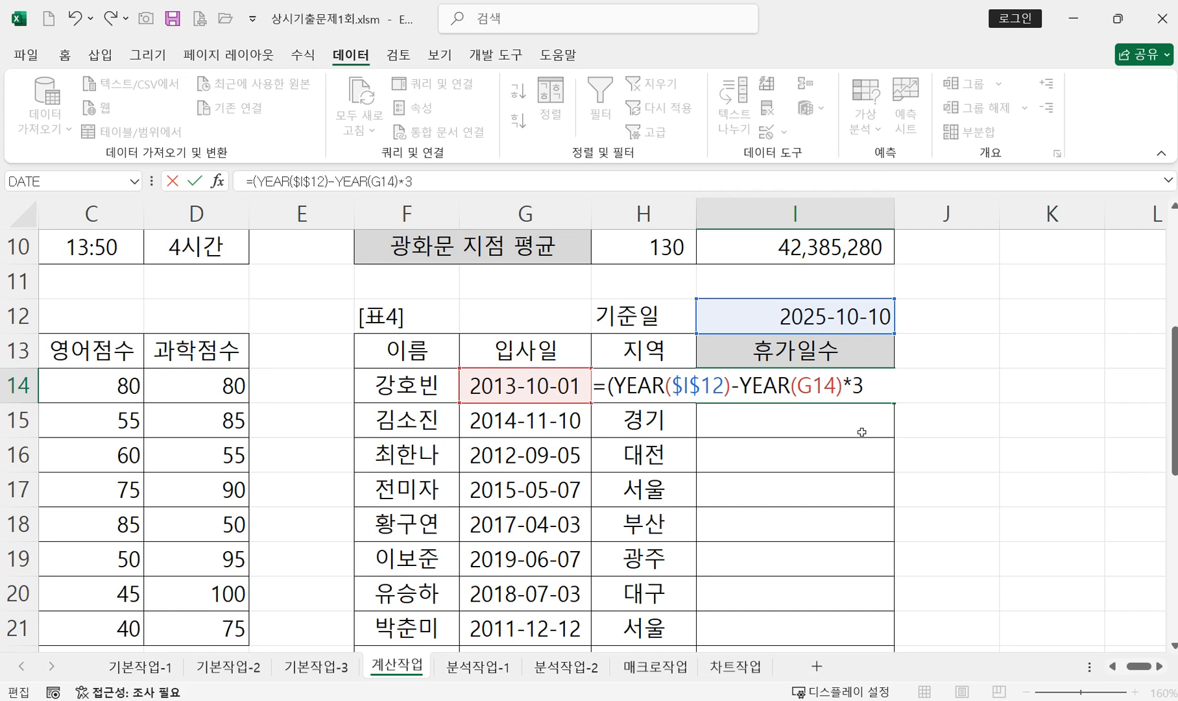
type(")")
key("End")
key("Return")
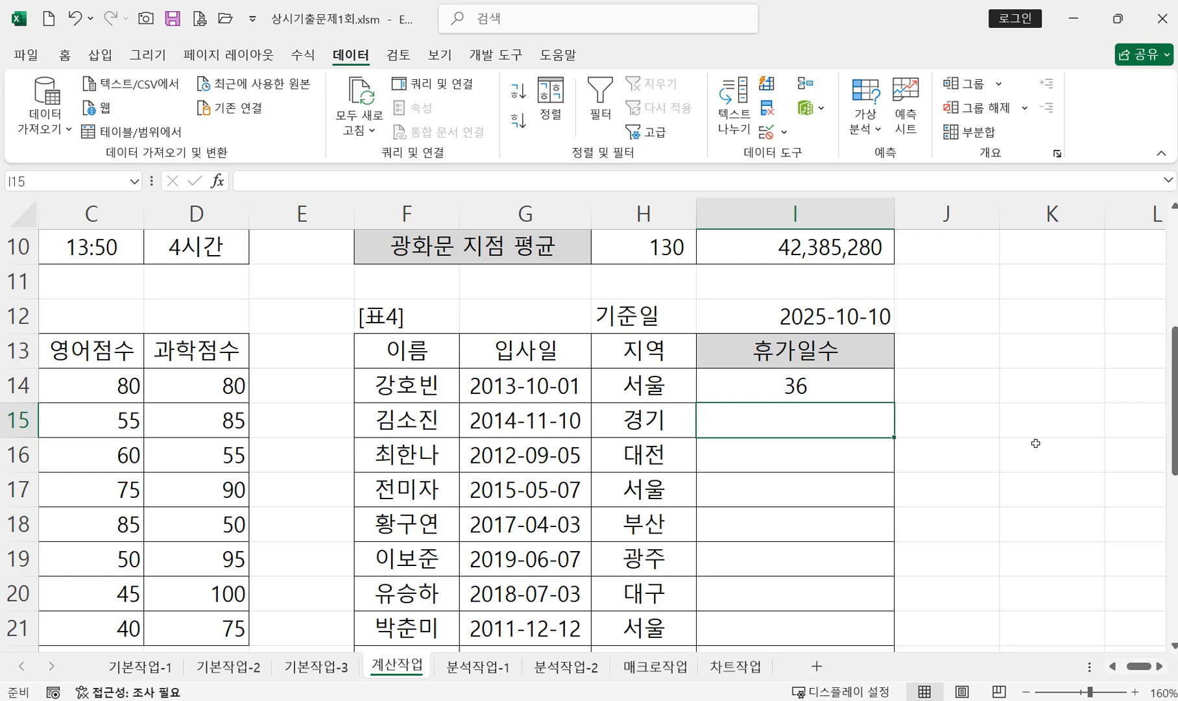
Step: Start a formula in I15 that extracts the year of the 기준일 date with YEAR, using the absolute reference $I$12
type("=")
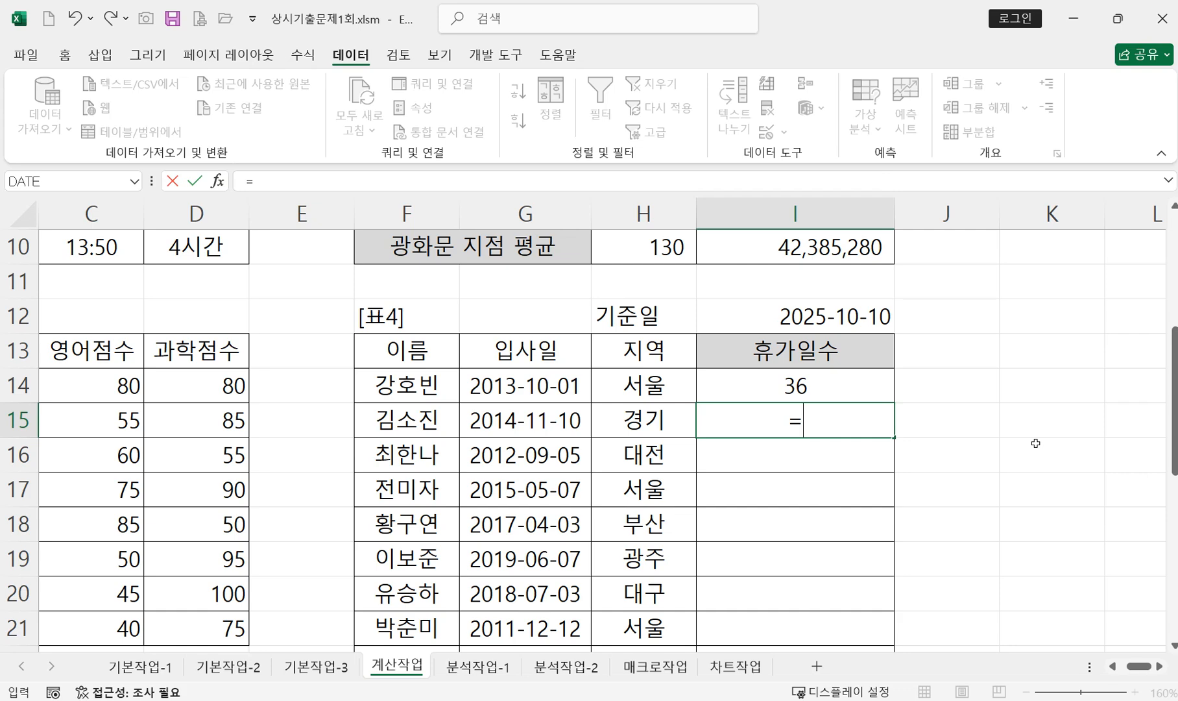
type("y")
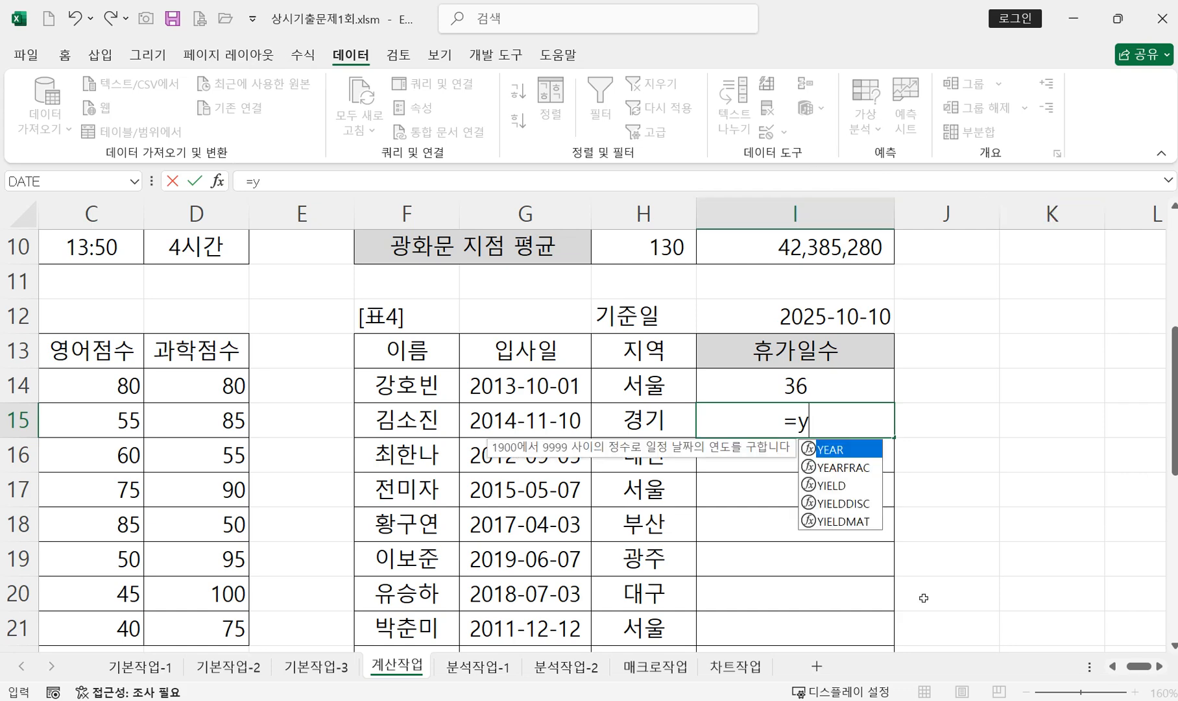
double_click(829, 449)
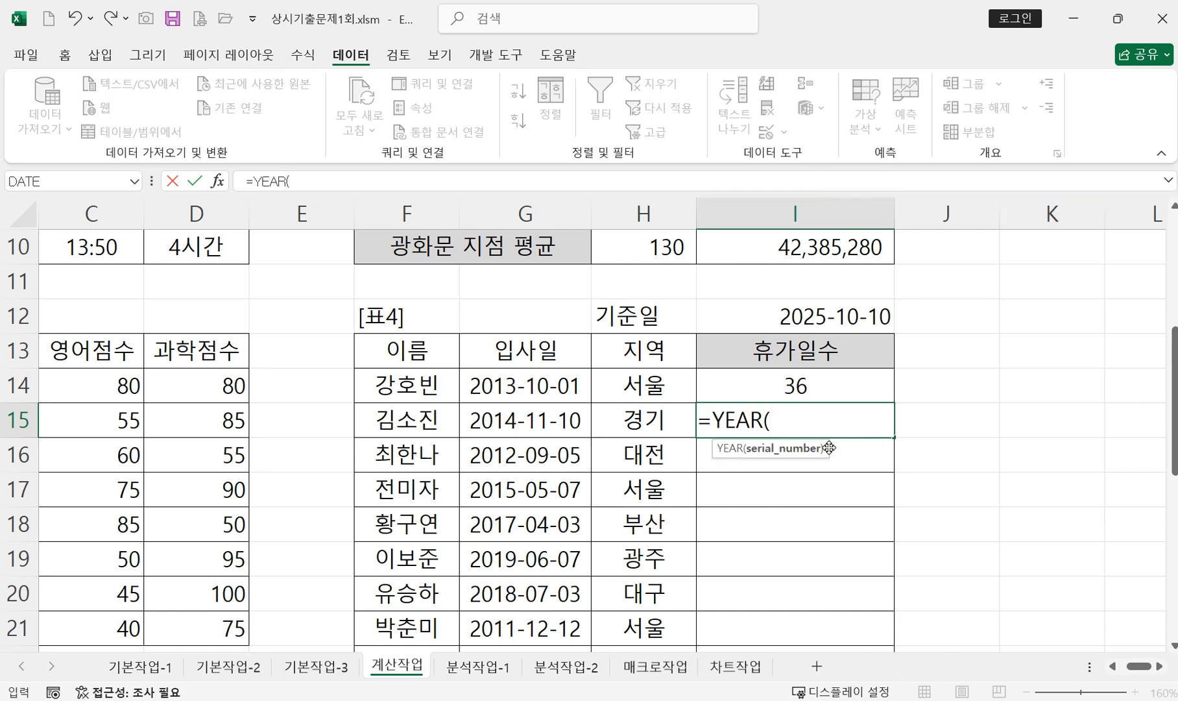
left_click(778, 314)
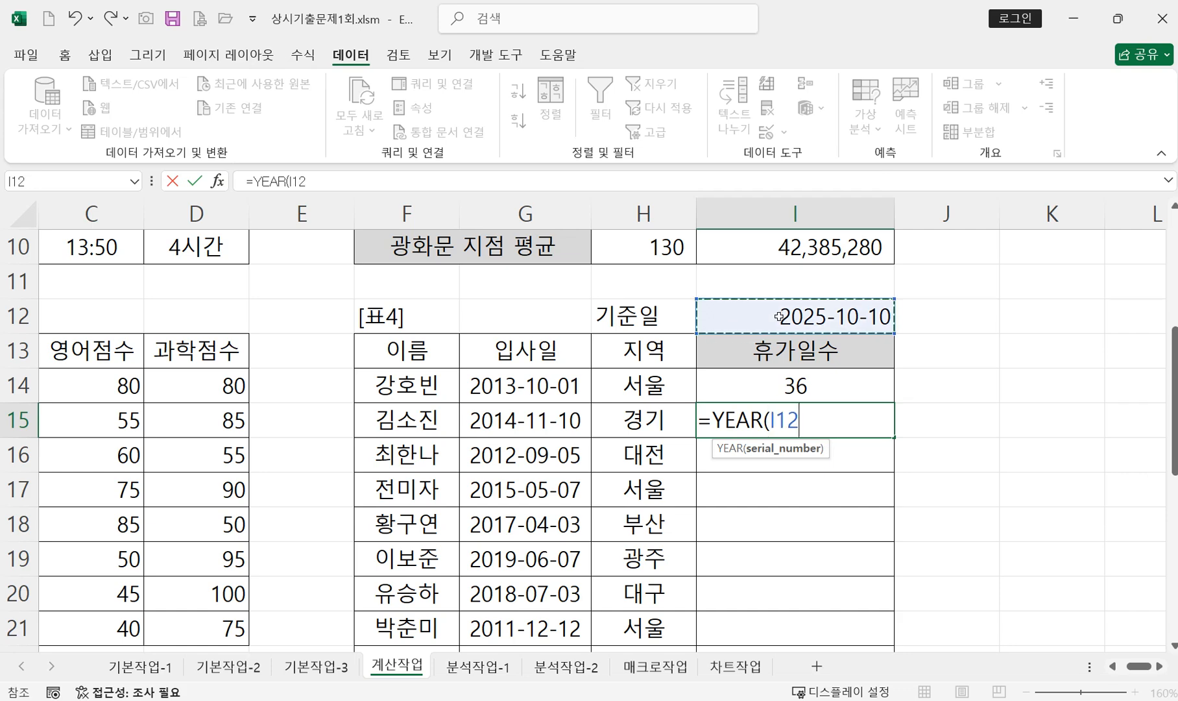
left_click(785, 423)
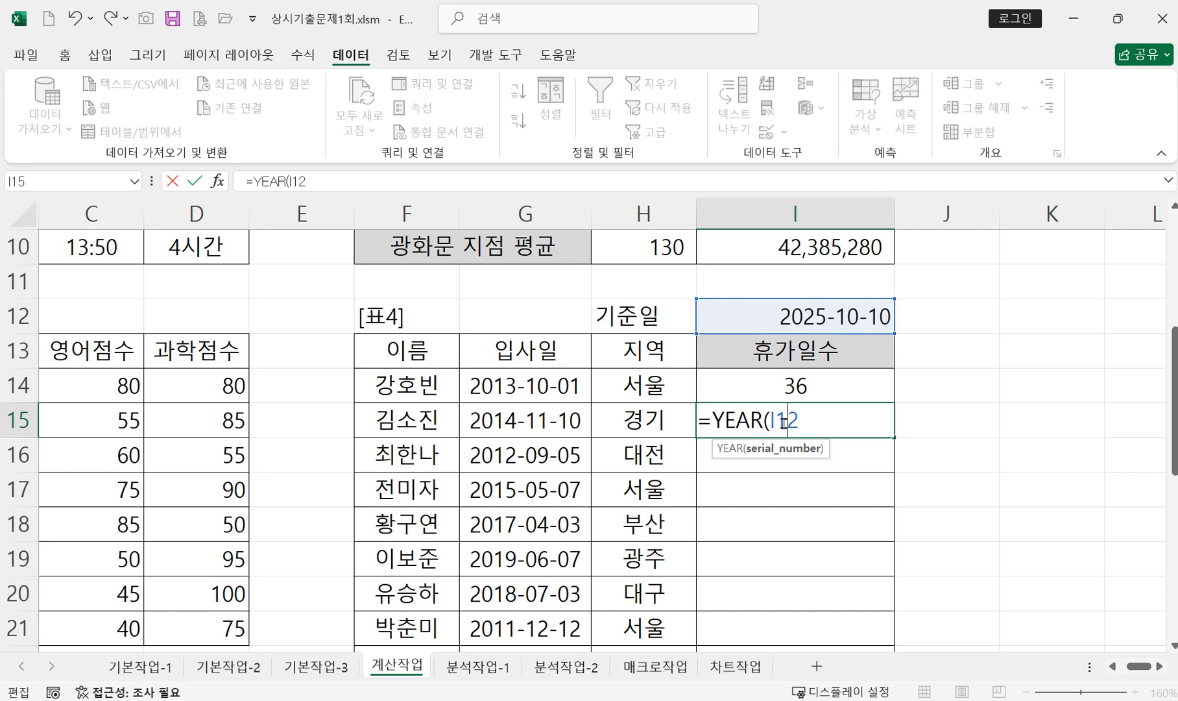
key("F4")
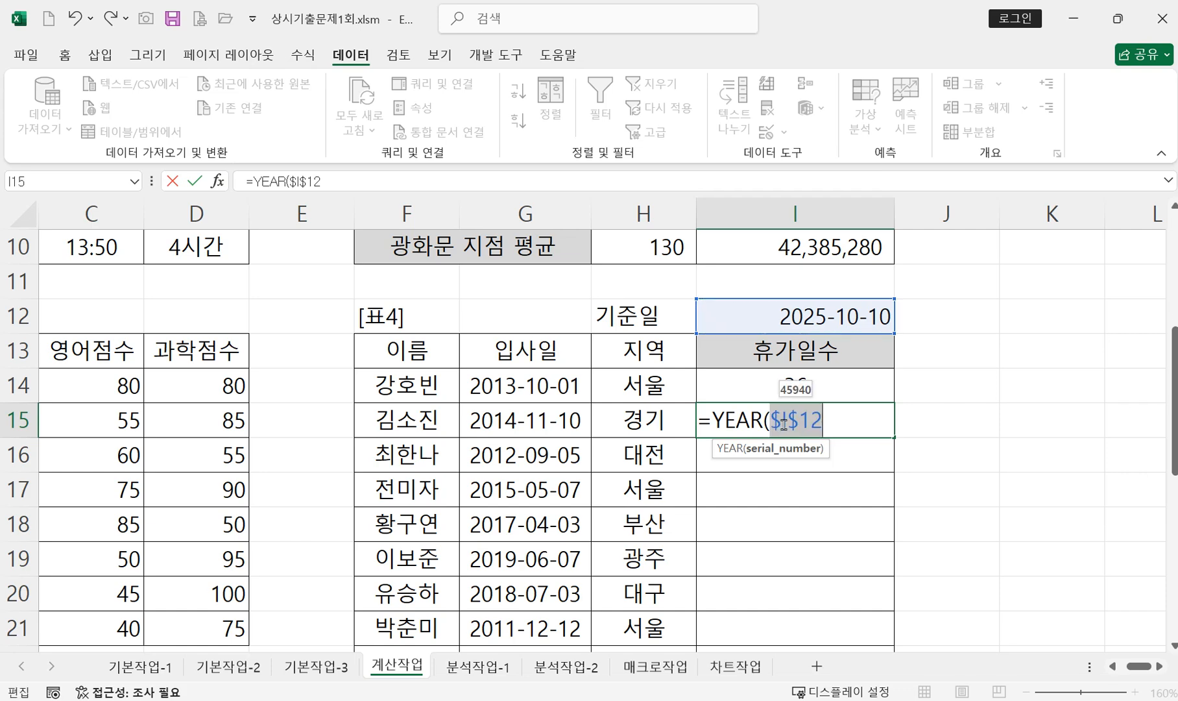
left_click(852, 417)
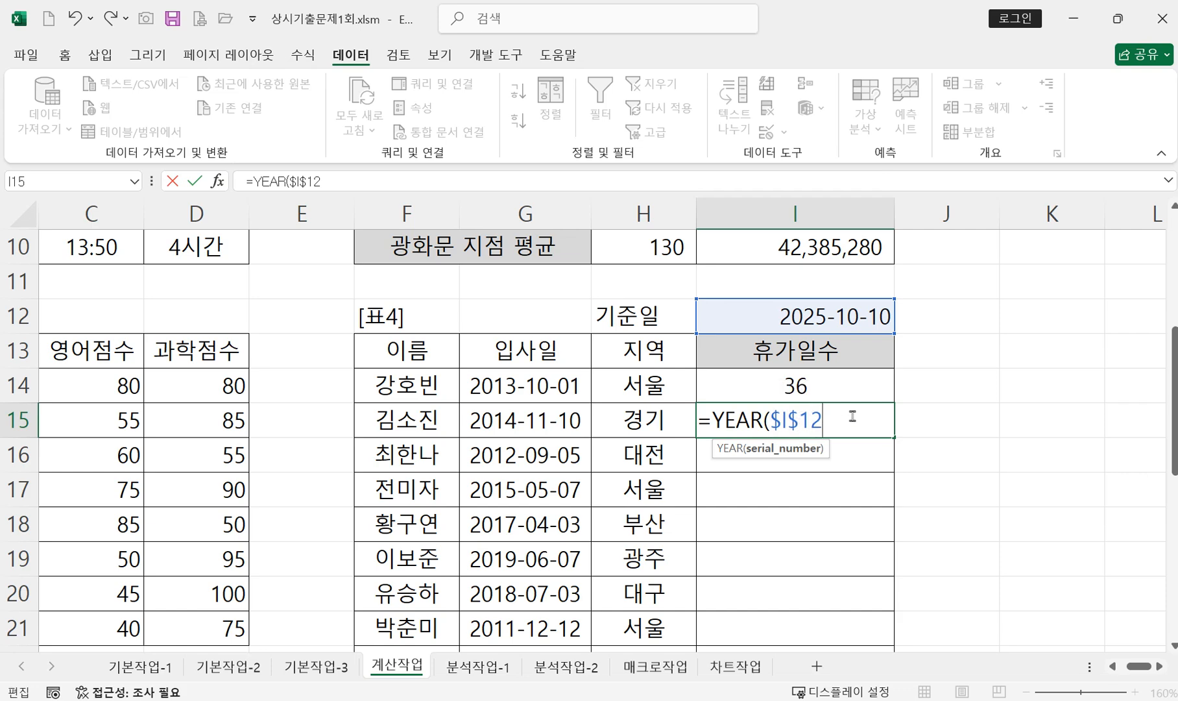
Step: Subtract the year of the 입사일 in G15, completing the I15 formula as =YEAR($I$12)-YEAR(G15)
type(")-")
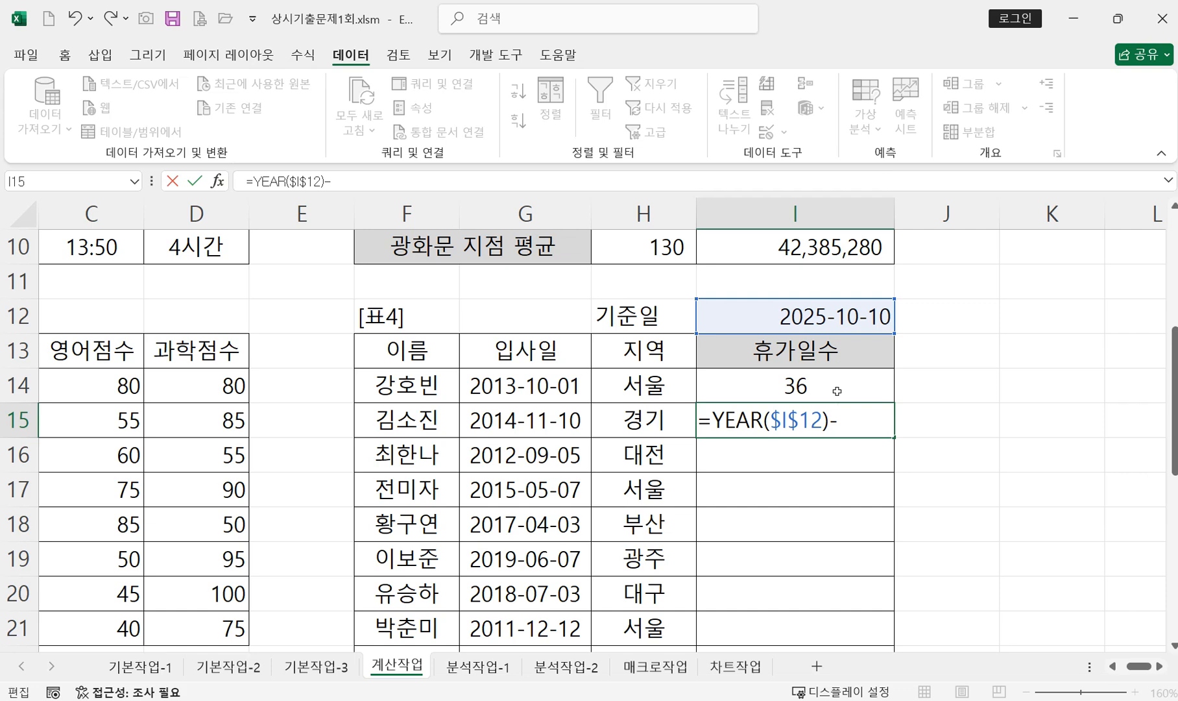
type("y")
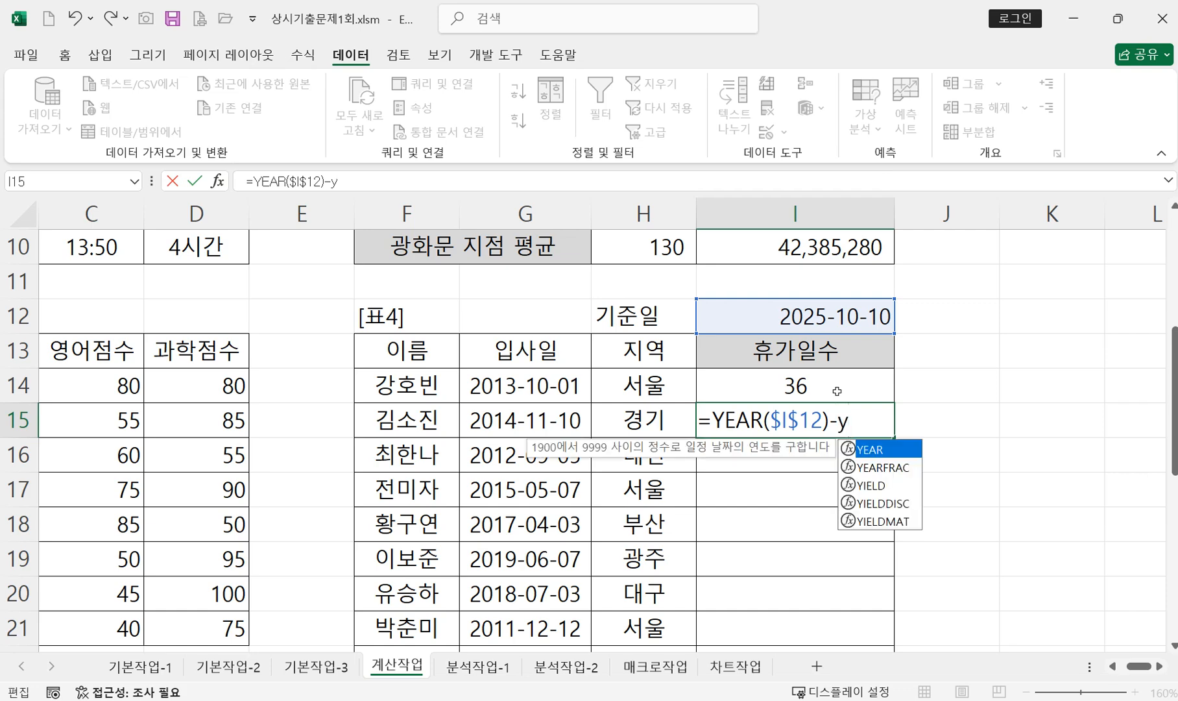
double_click(881, 449)
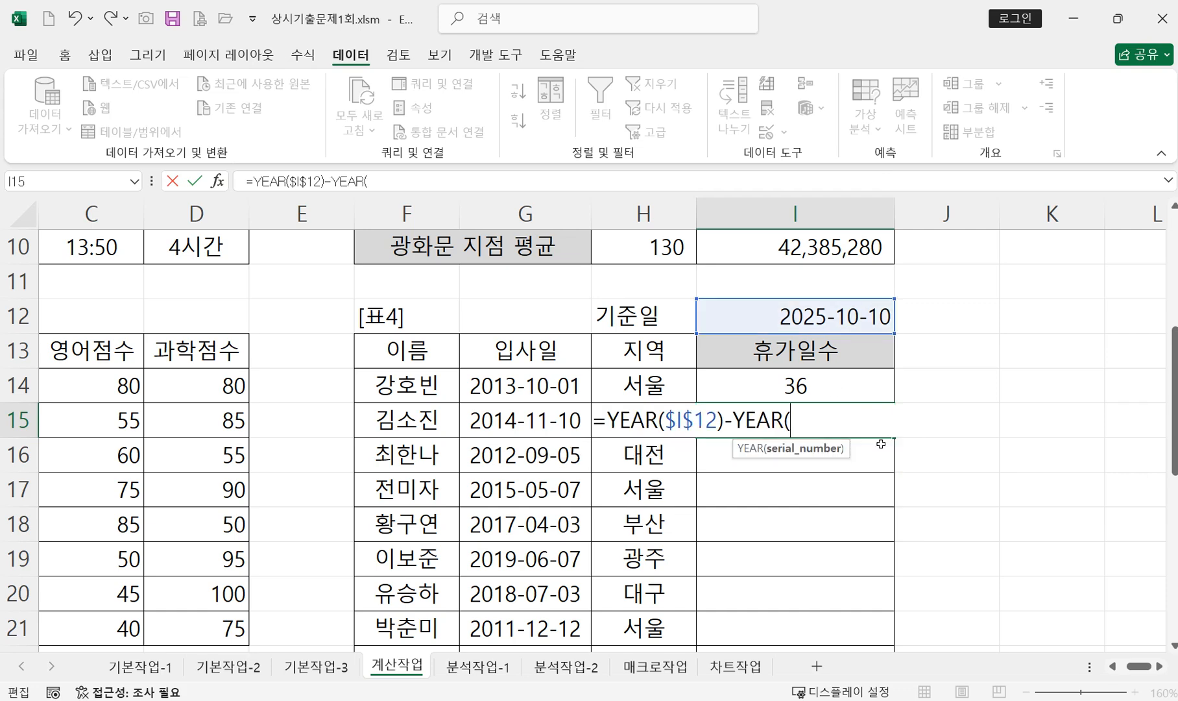
left_click(551, 420)
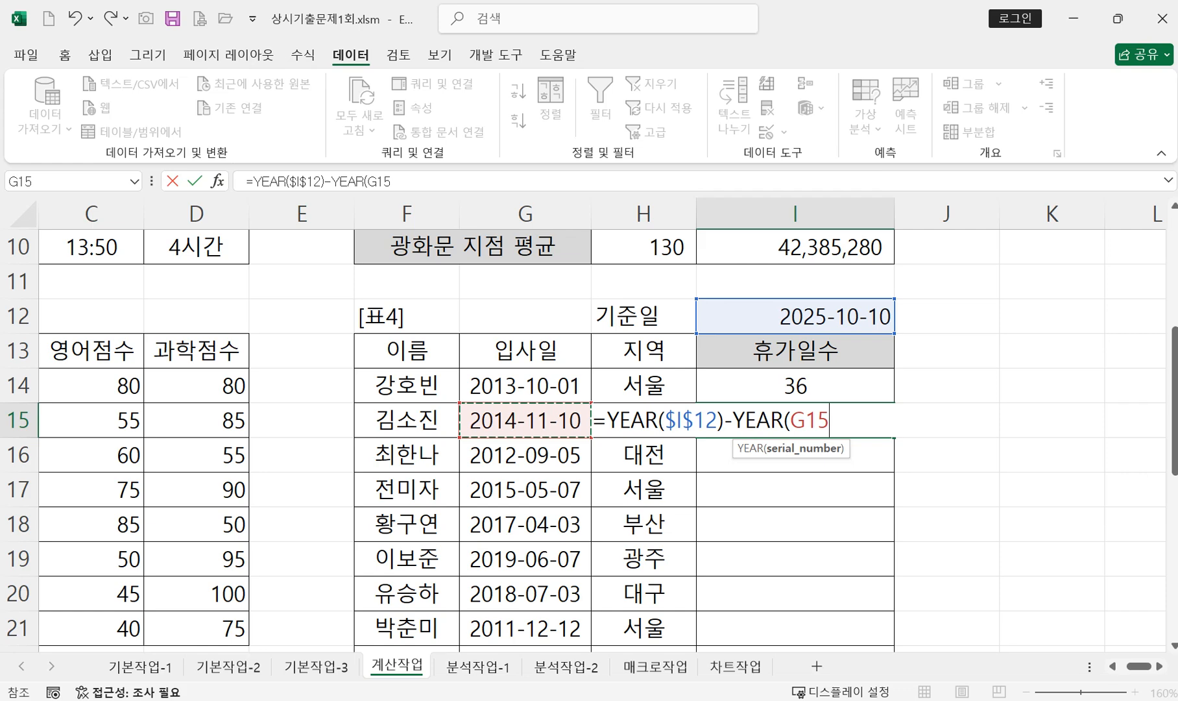
type(")")
key("Return")
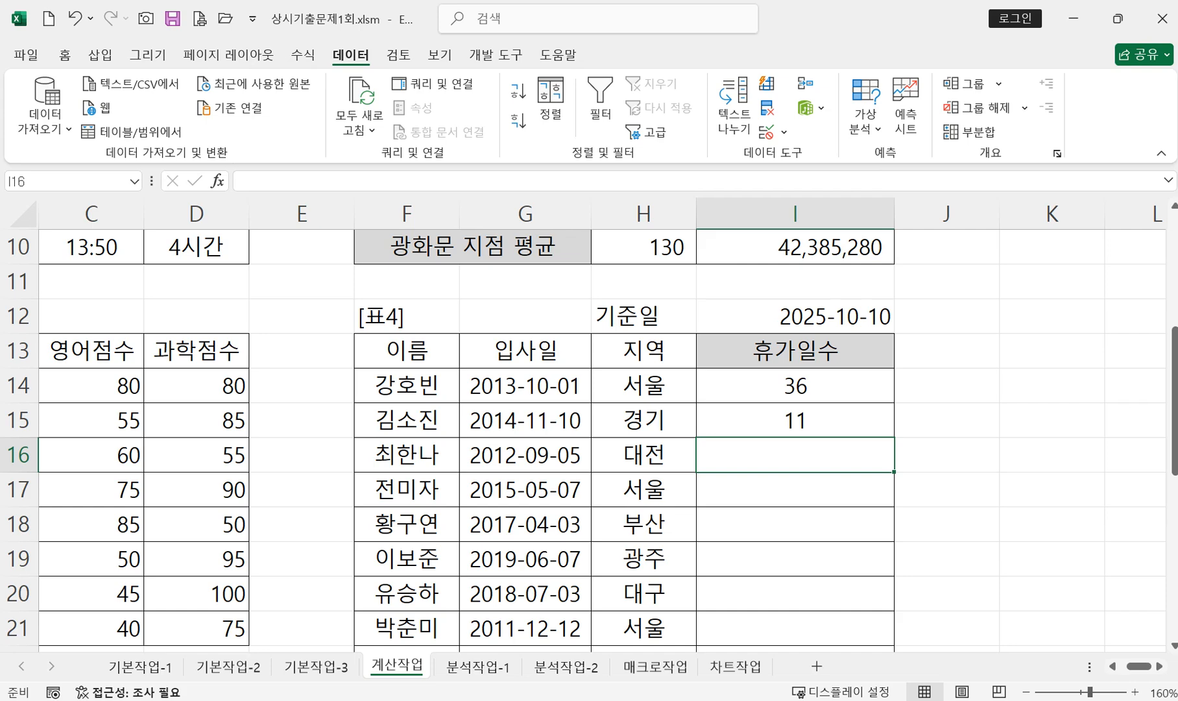
Step: Enclose I15's year difference in parentheses and multiply it by 3: =(YEAR($I$12)-YEAR(G15))*3
left_click(792, 421)
double_click(793, 421)
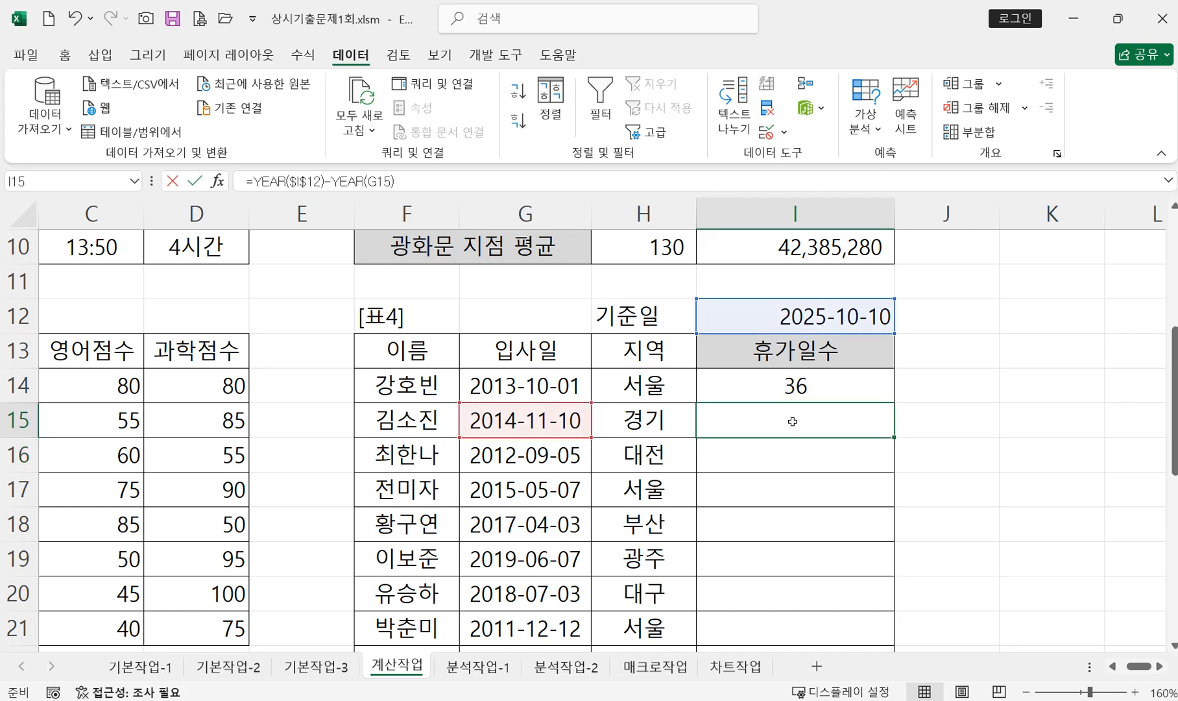
left_click(602, 420)
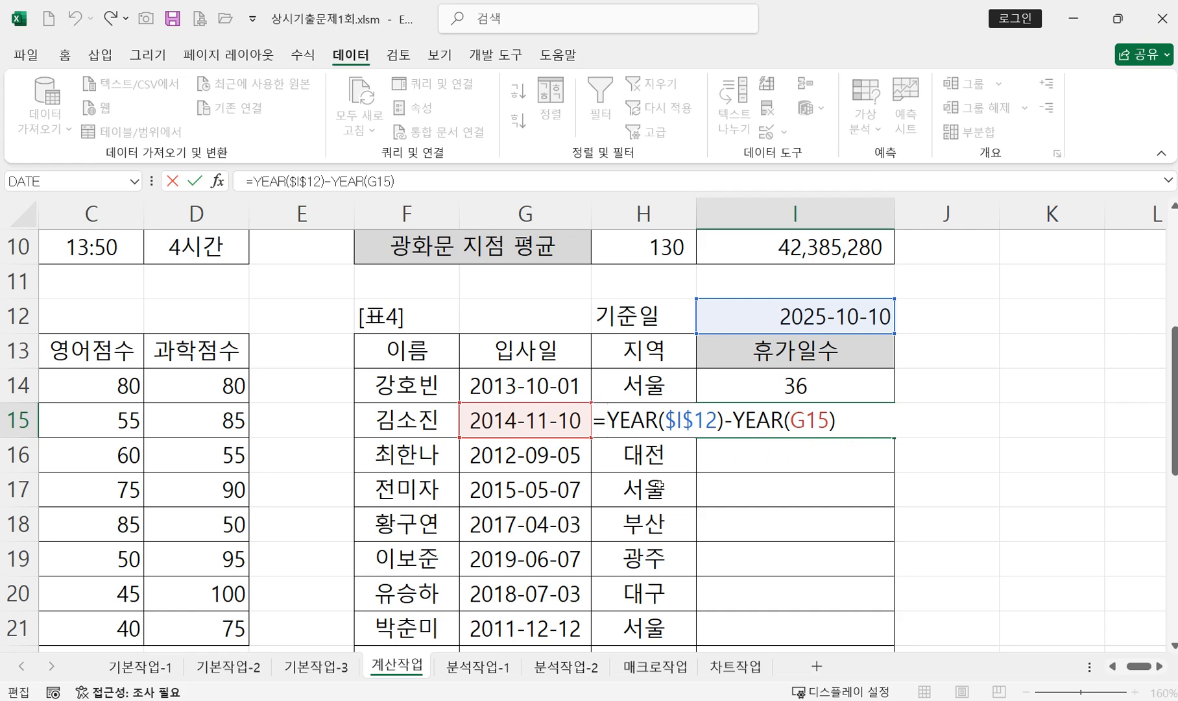
type("(")
left_click(854, 422)
type(")")
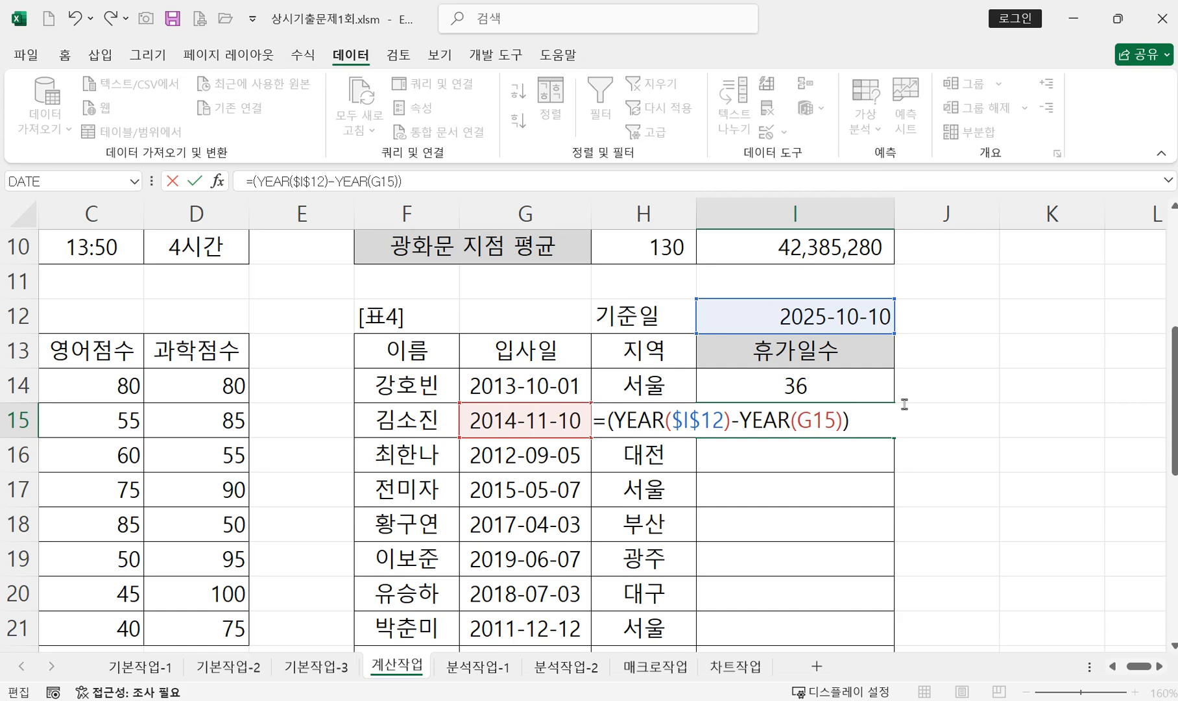
type("*3")
key("Return")
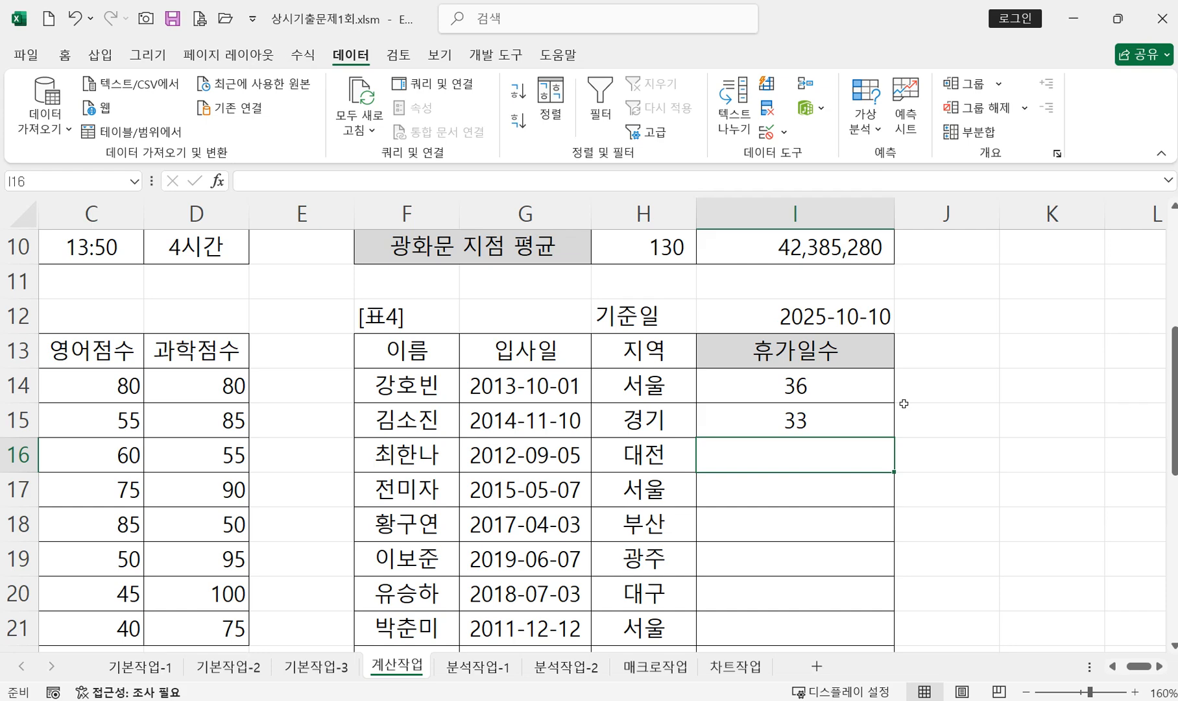
left_click(772, 420)
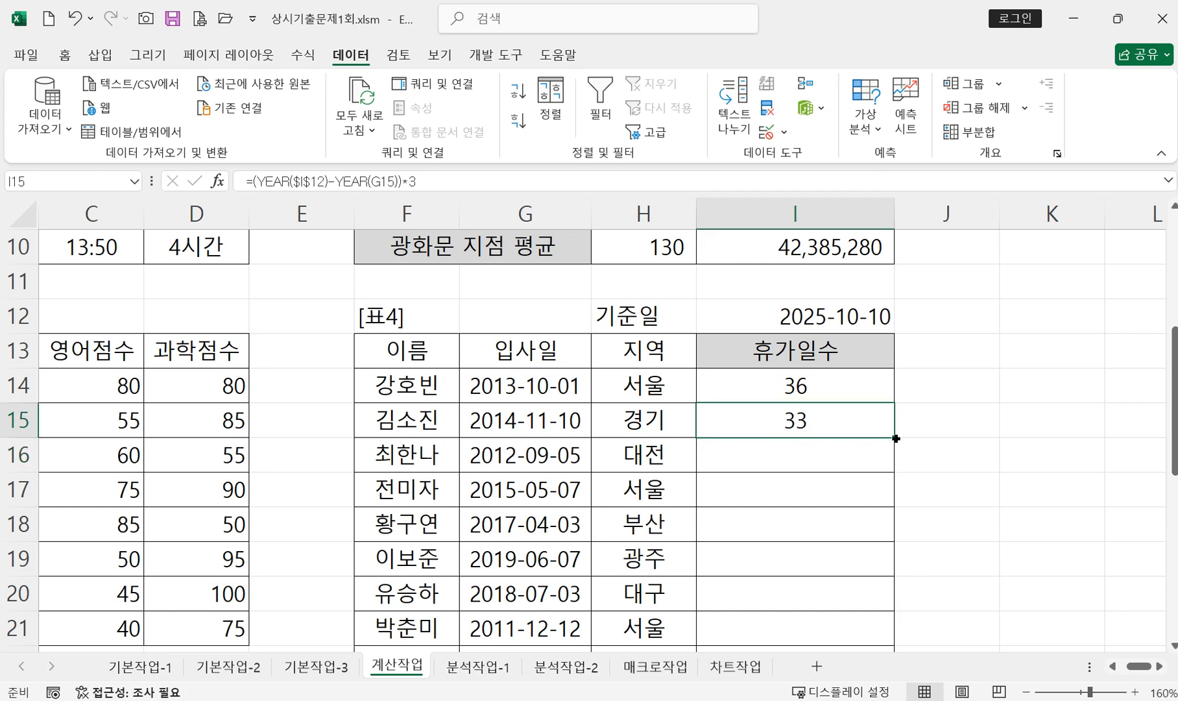
Step: Check the task 04 instructions for the region rule, and append an added IF function to the end of the I14 formula
double_click(789, 382)
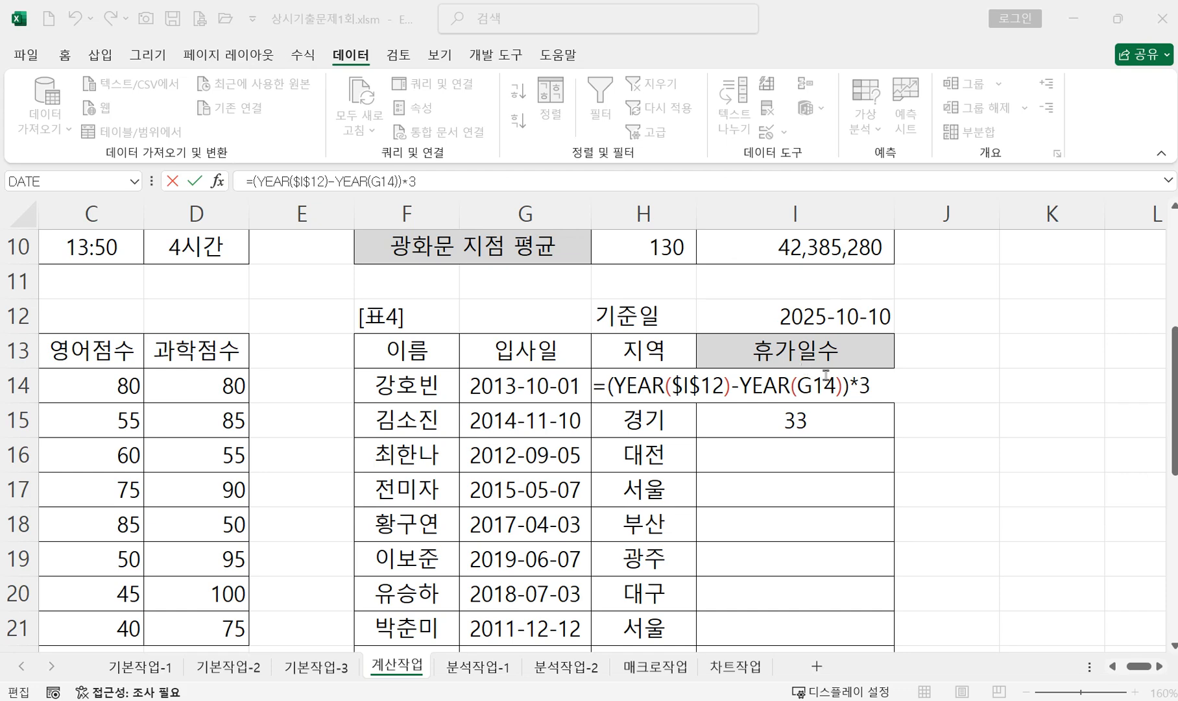
left_click(879, 386)
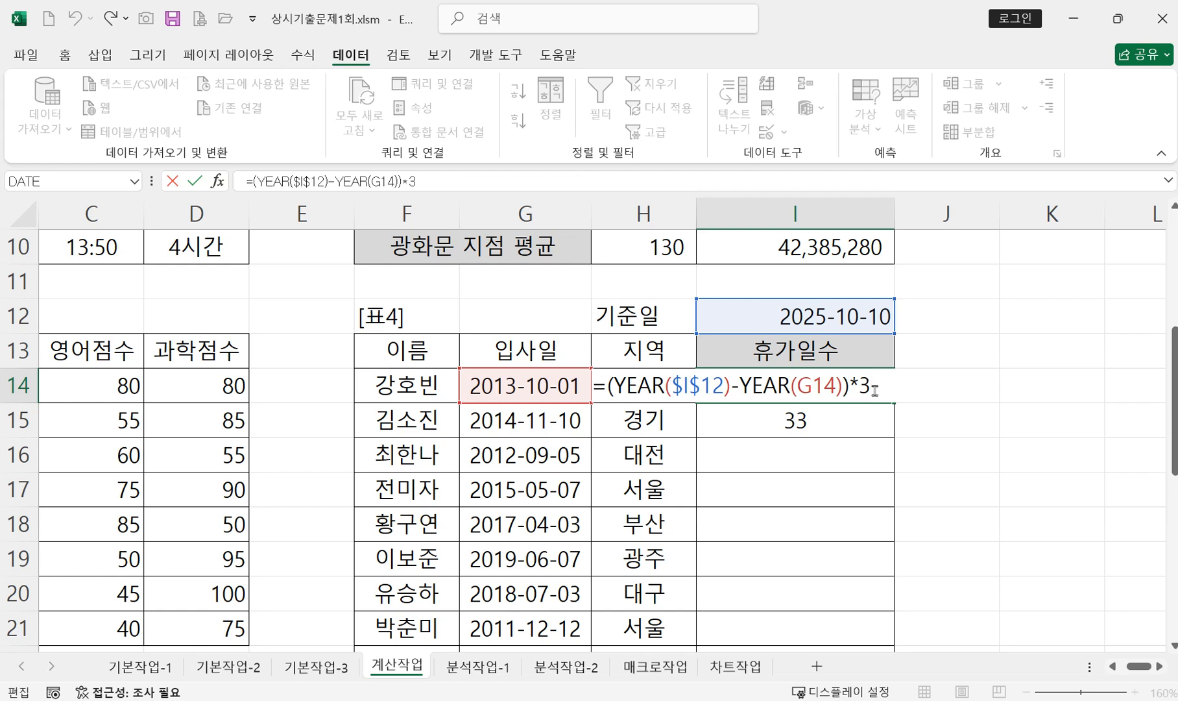
left_click(430, 698)
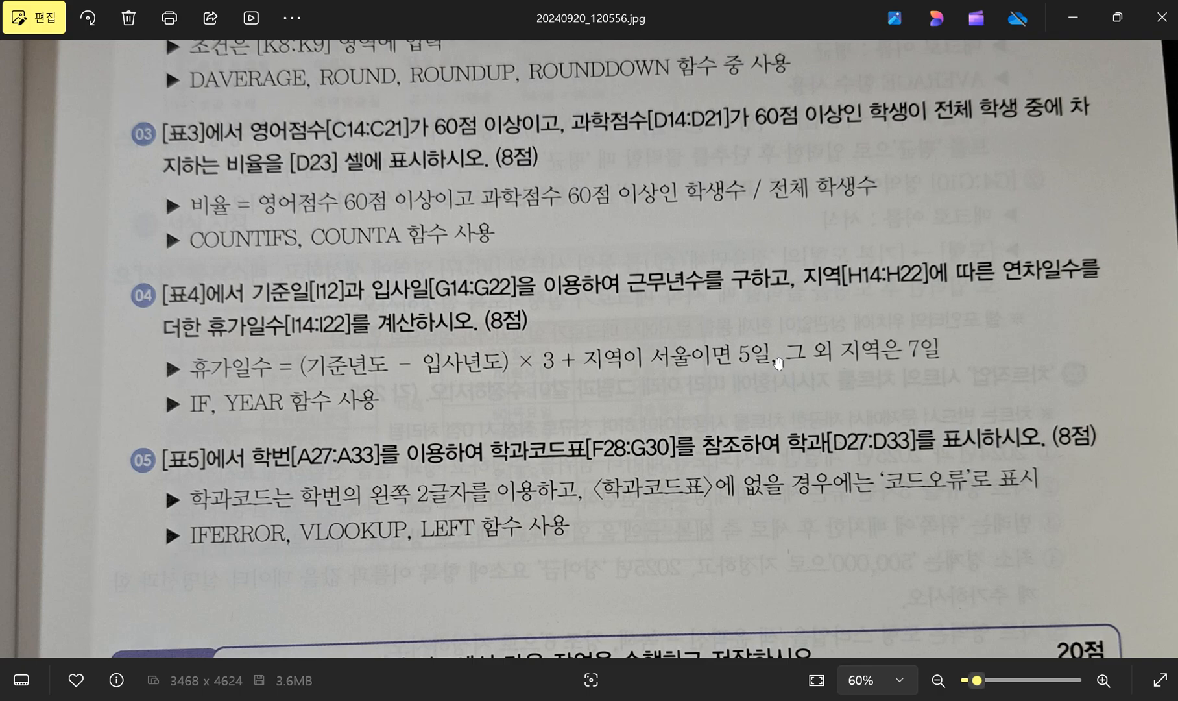
left_click(1073, 21)
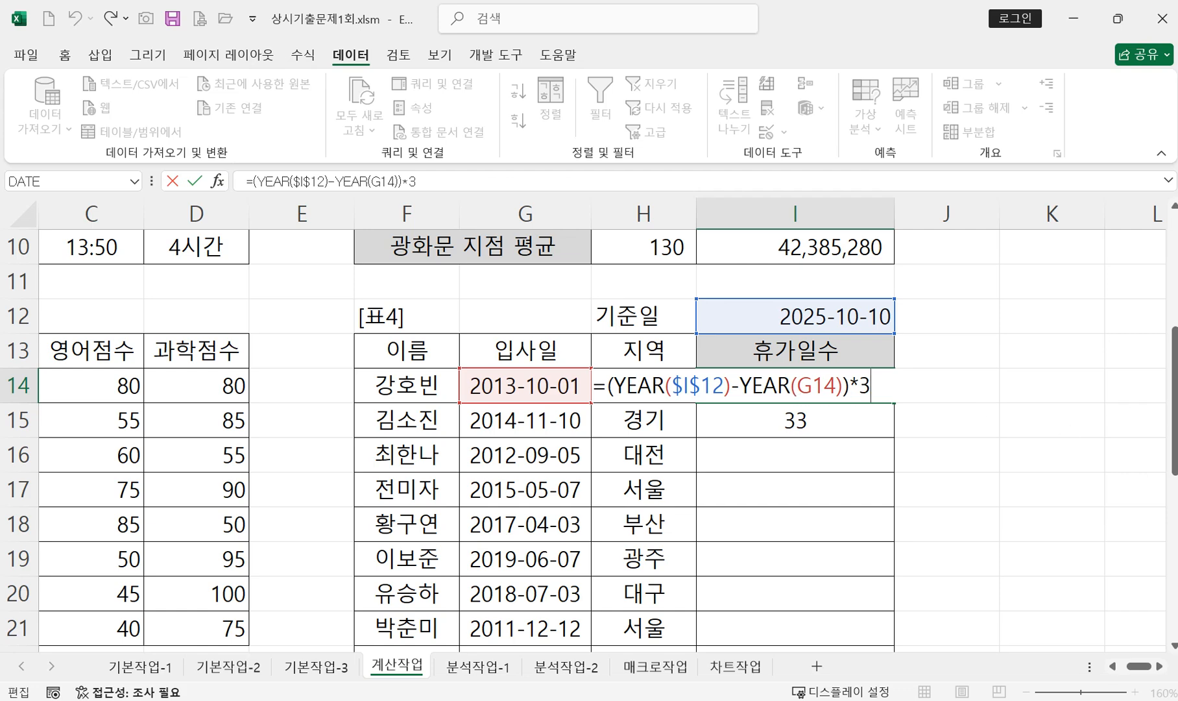
type("+i")
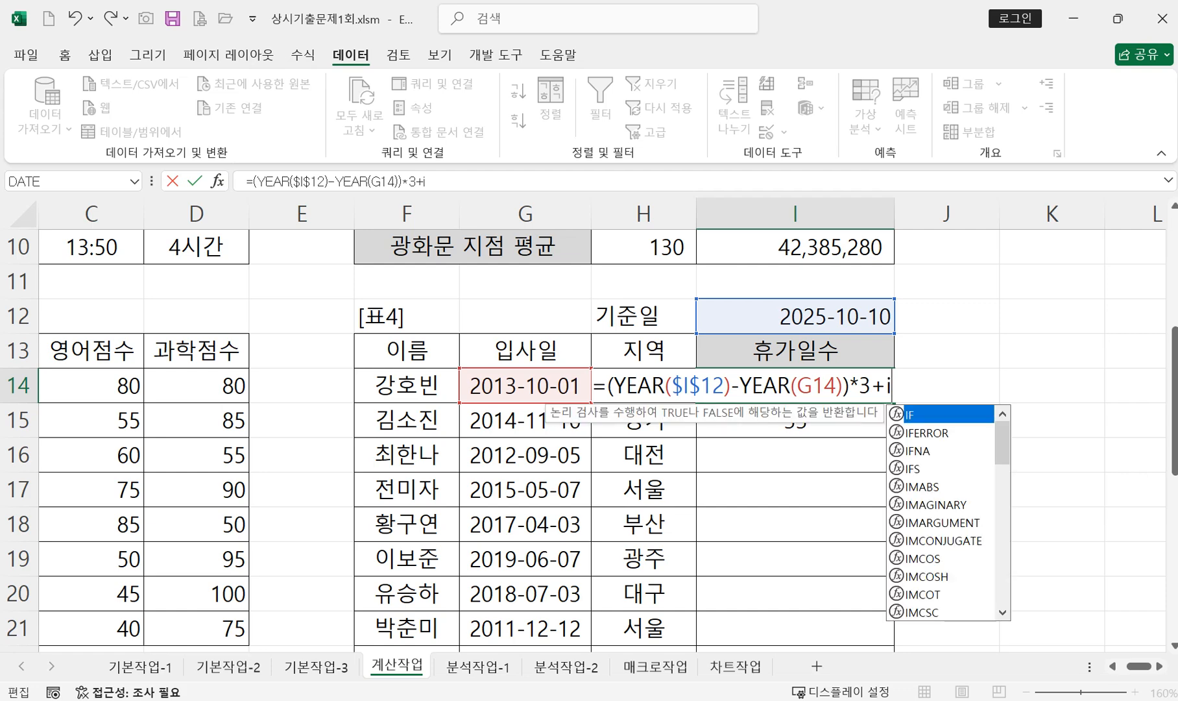
double_click(919, 415)
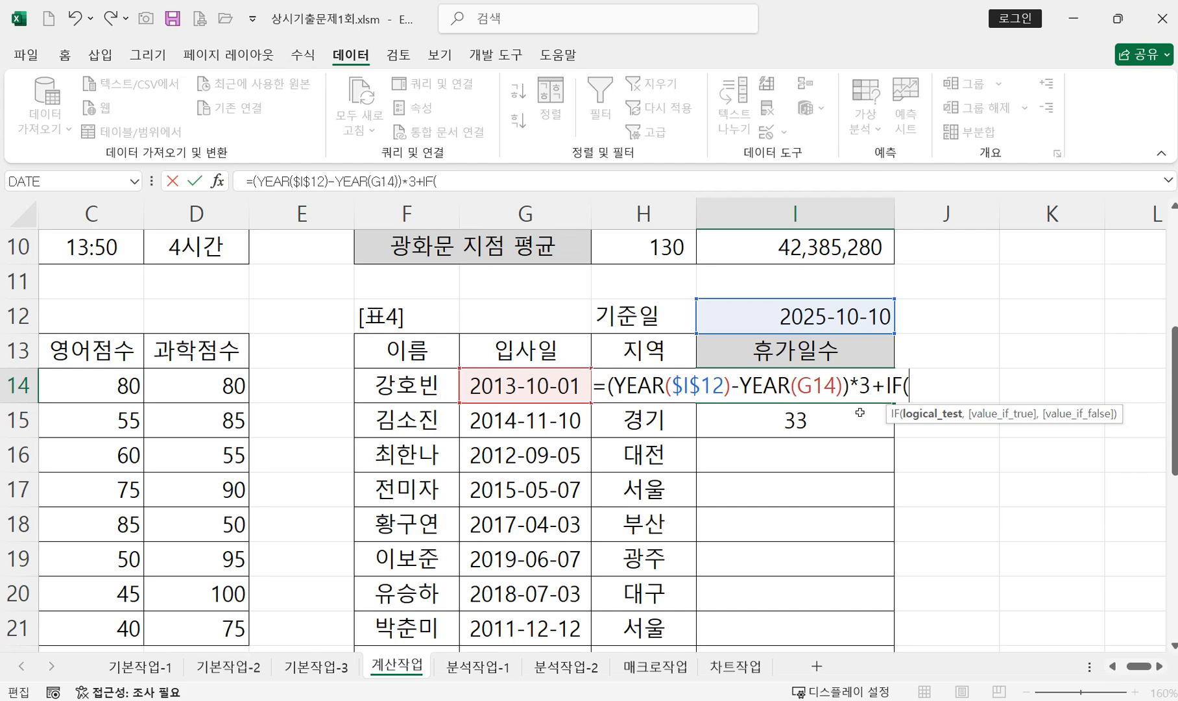
Step: Set the logical test of the IF in I14 to H14="서울"
type("h1")
type("4")
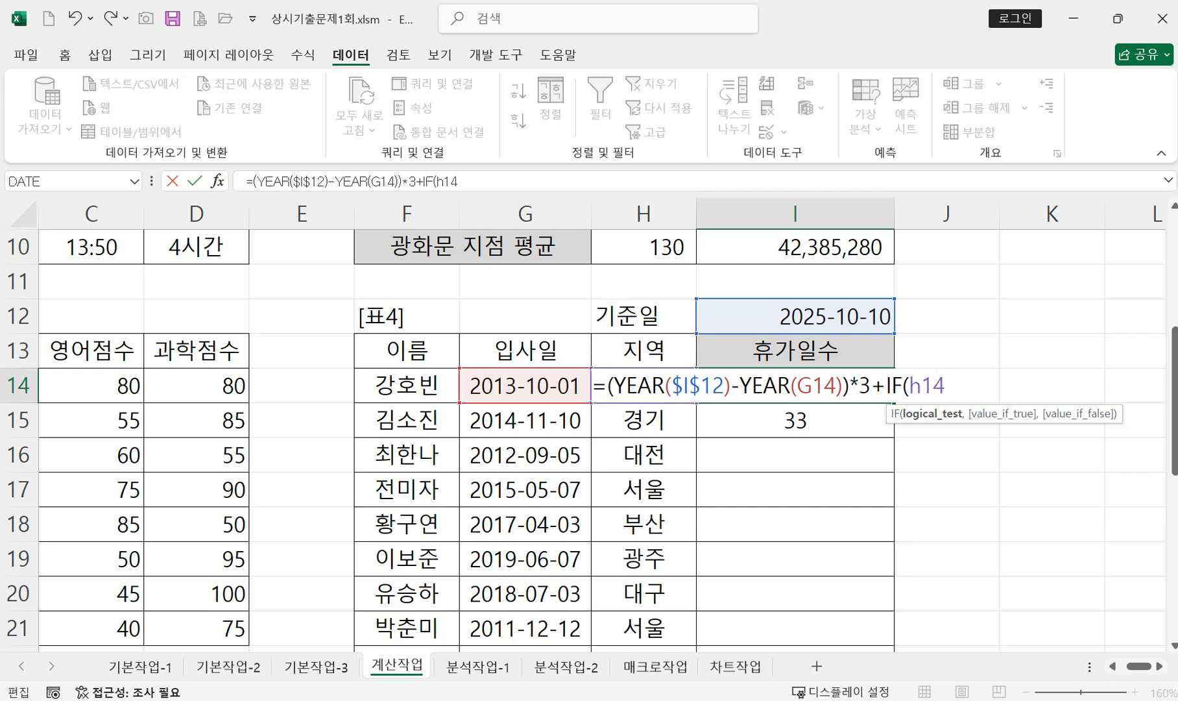
type("=\"t")
key("BackSpace")
key("Hangul")
type("ㅅ서울\",")
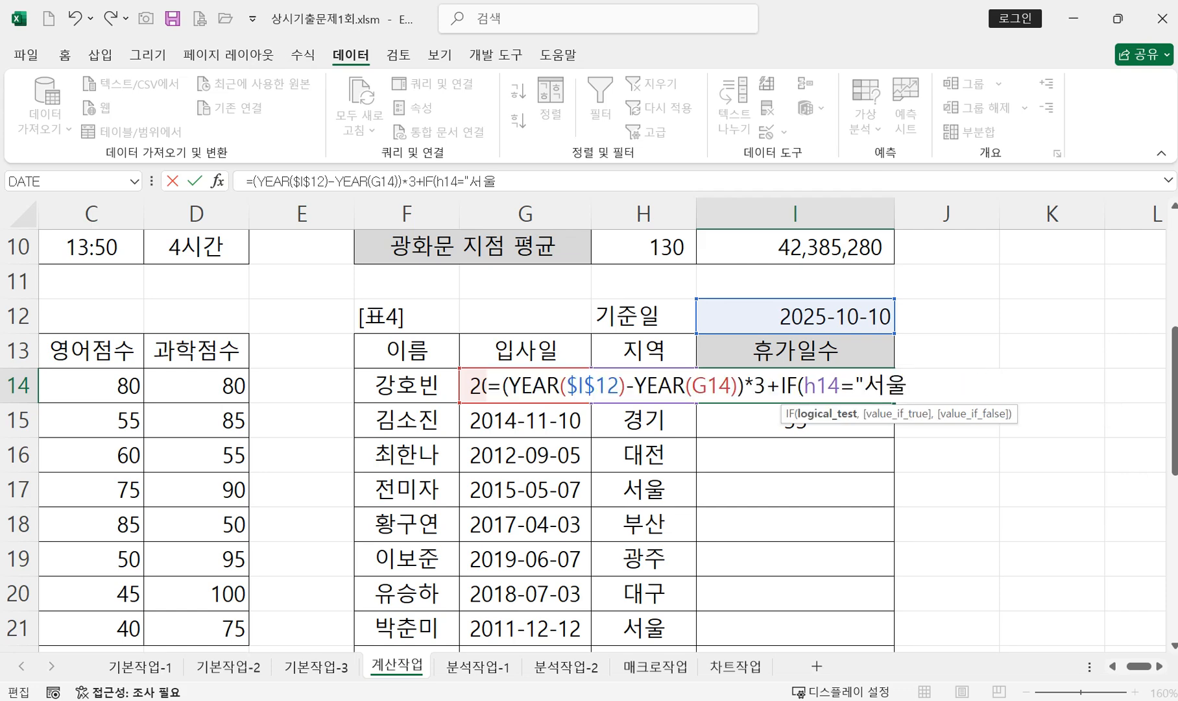
Step: Complete the IF in I14 with 5 when true and 7 when false, and commit the formula
type("5,")
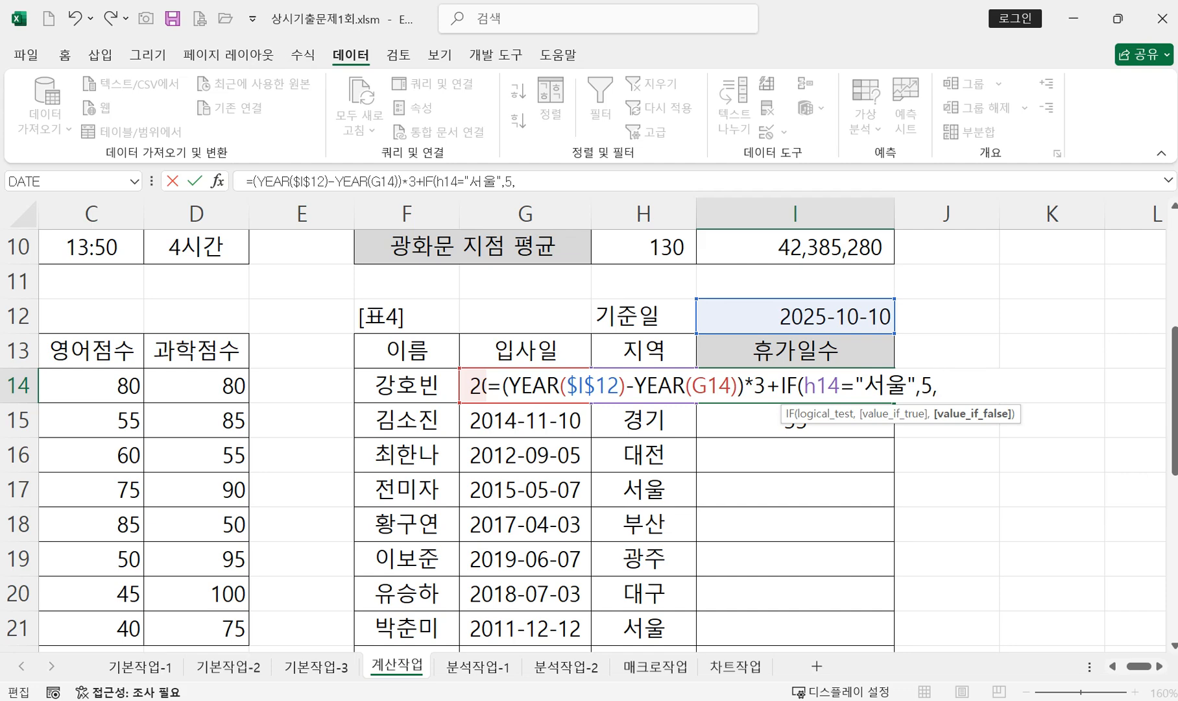
type("7)")
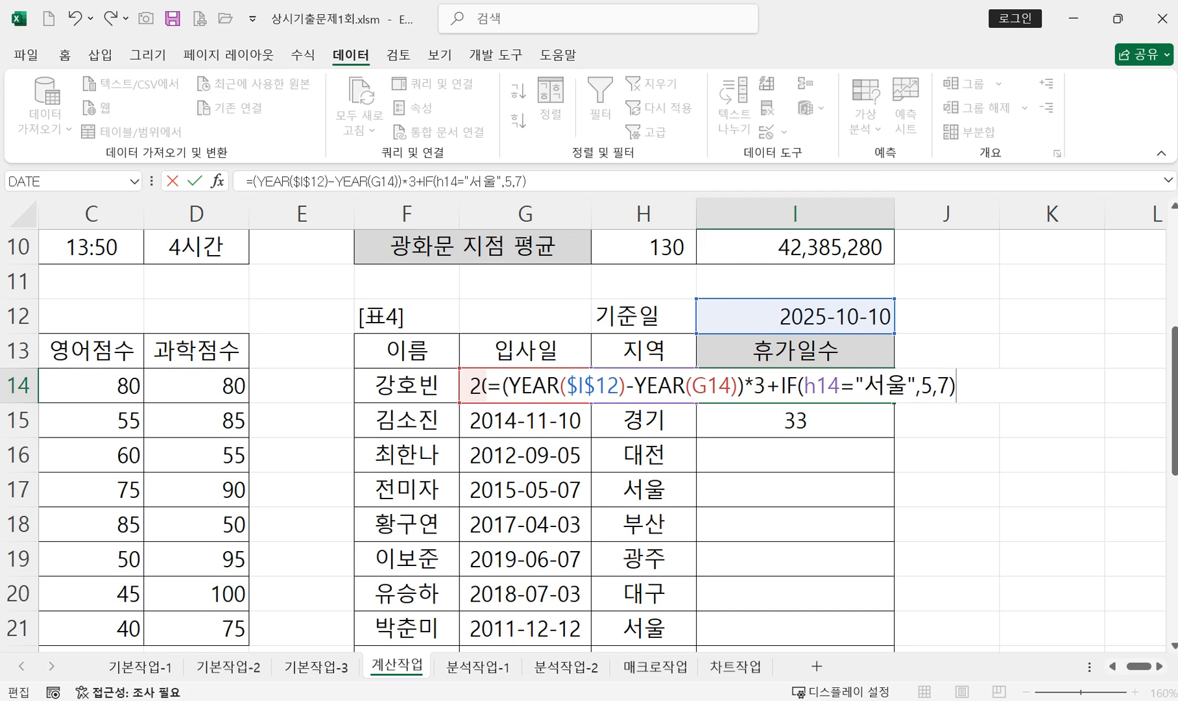
left_click(923, 385)
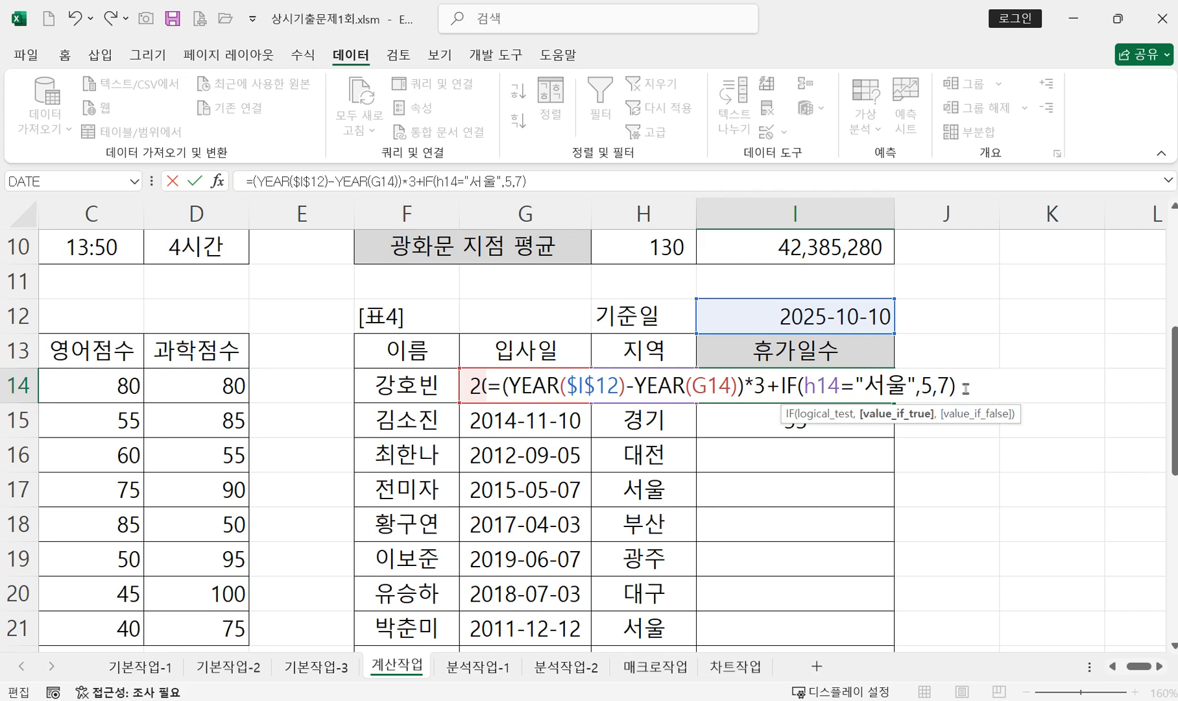
key("End")
key("Return")
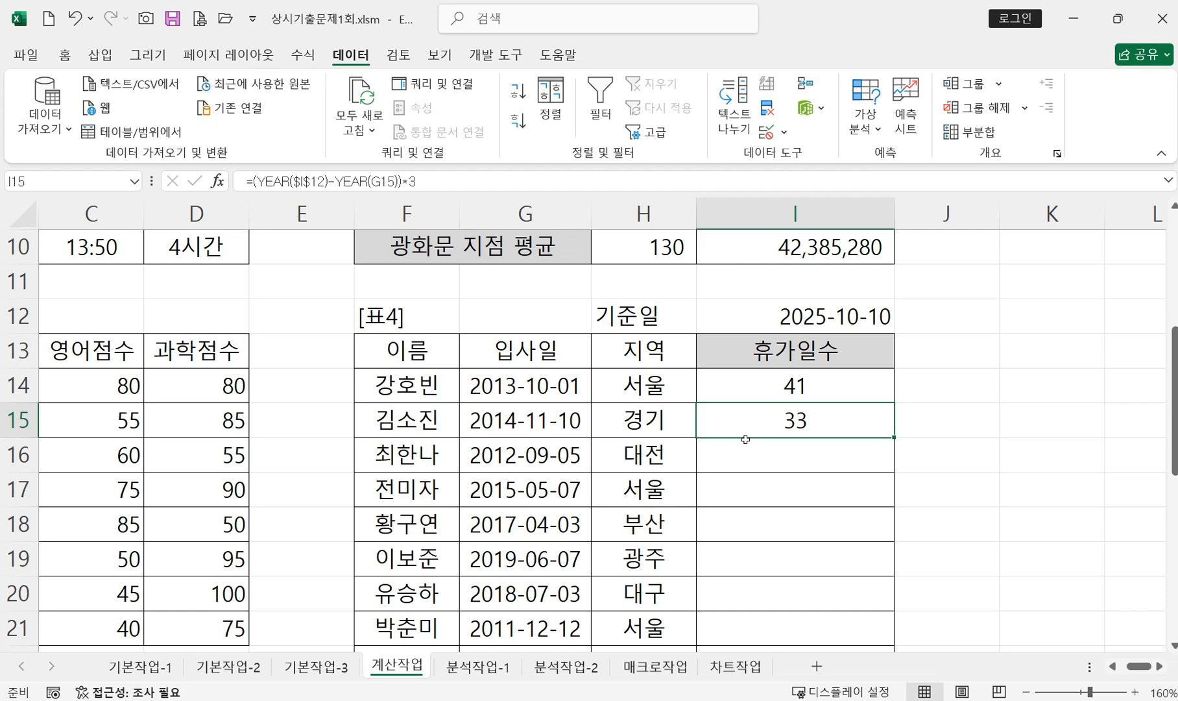
Step: Append +IF(H15="서울",5,7) to the end of the I15 formula and commit it
double_click(828, 418)
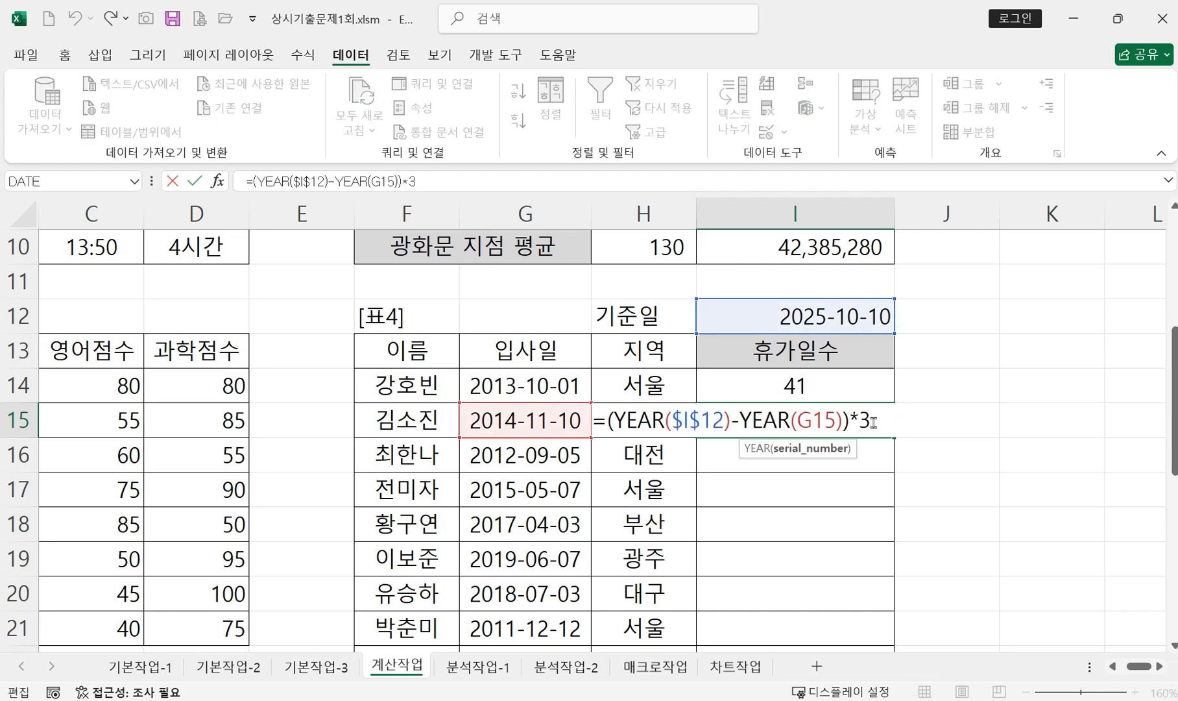
left_click(874, 423)
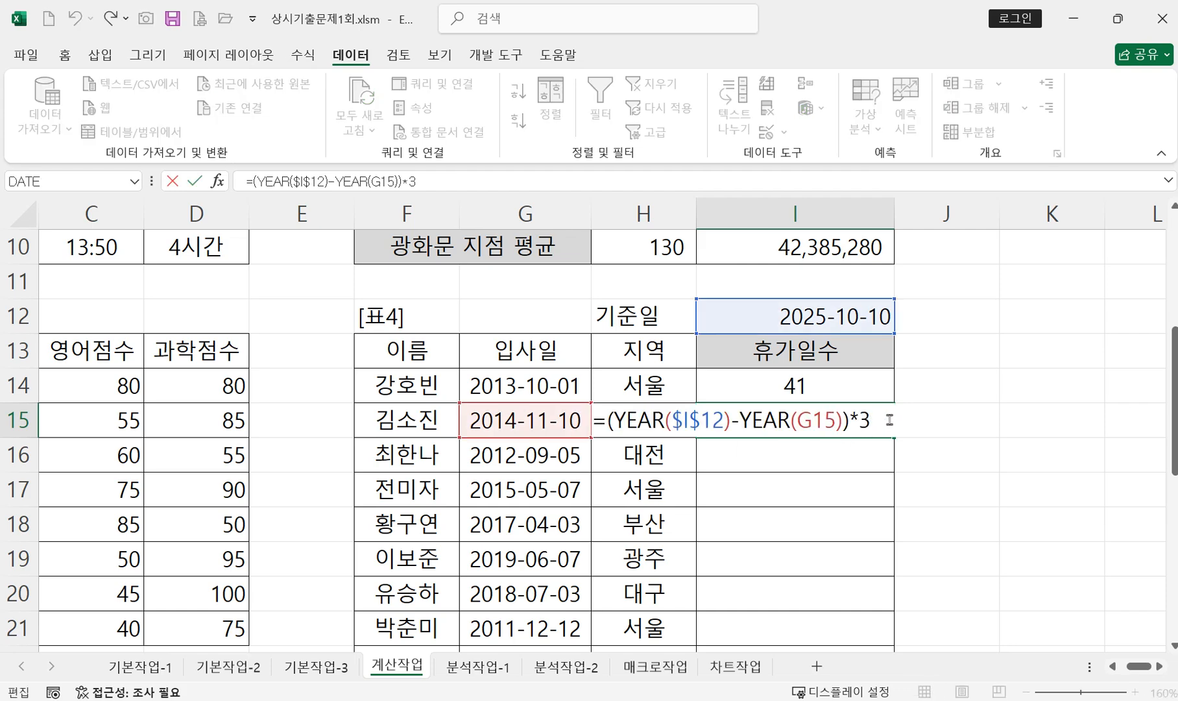
type("+")
type("if")
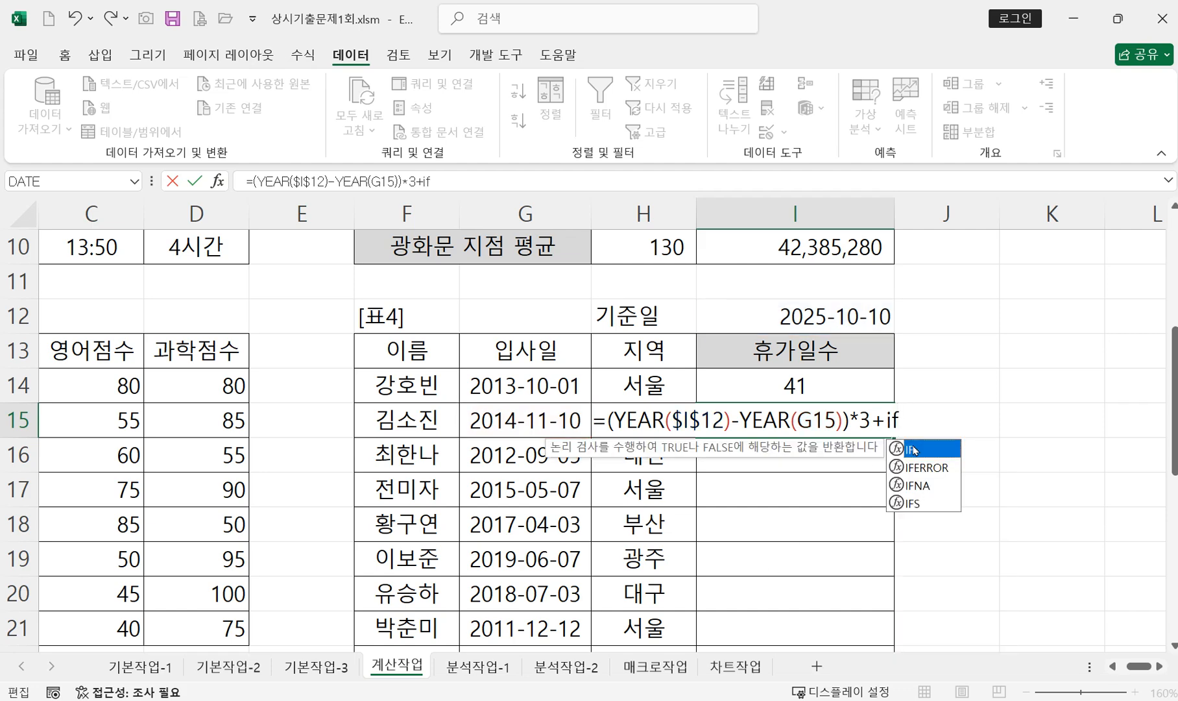
key("Tab")
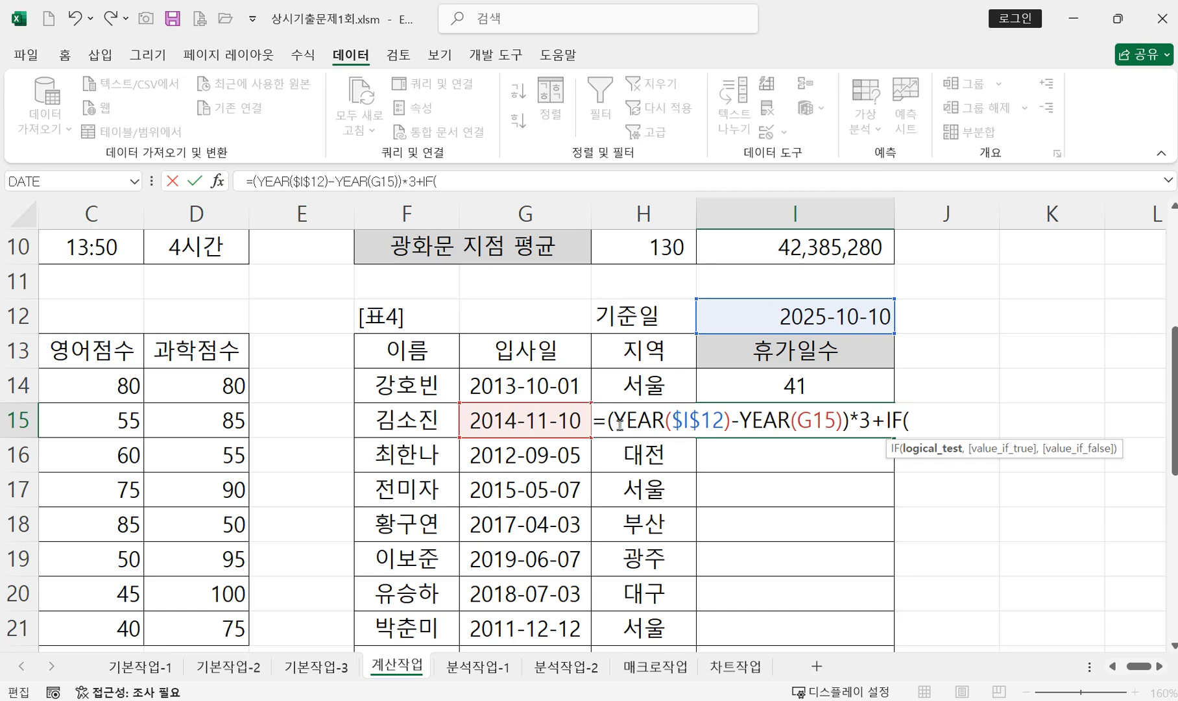
type("h")
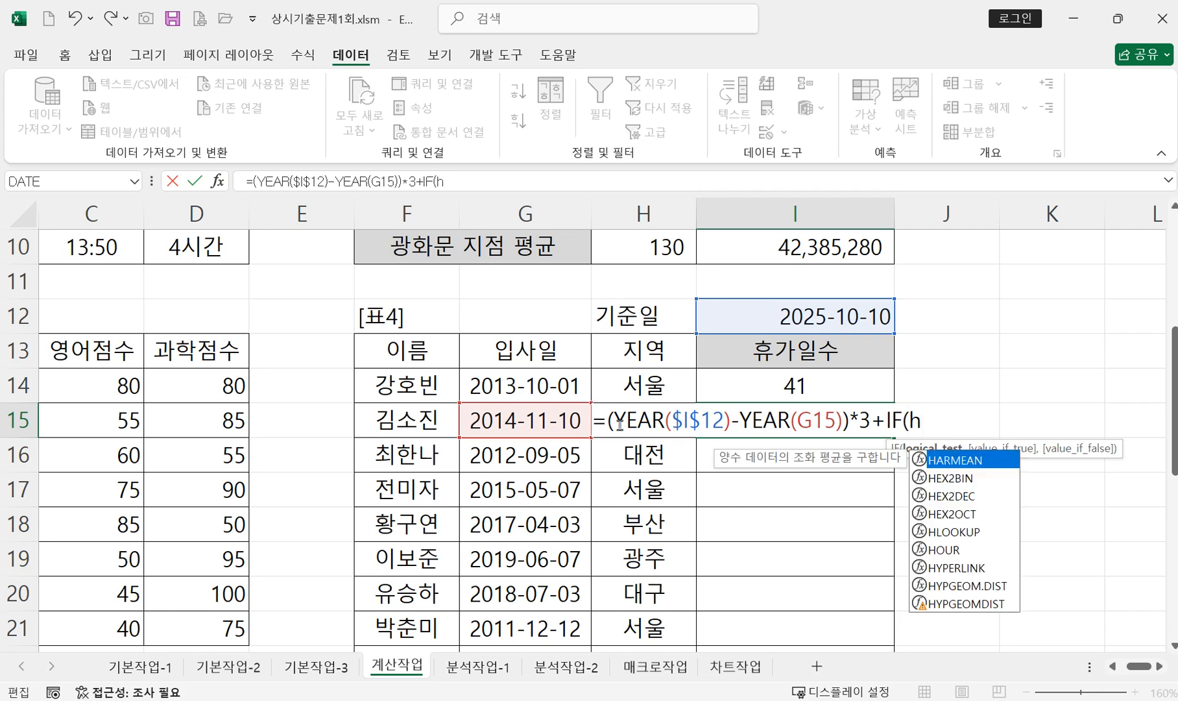
type("15=\"서울\",")
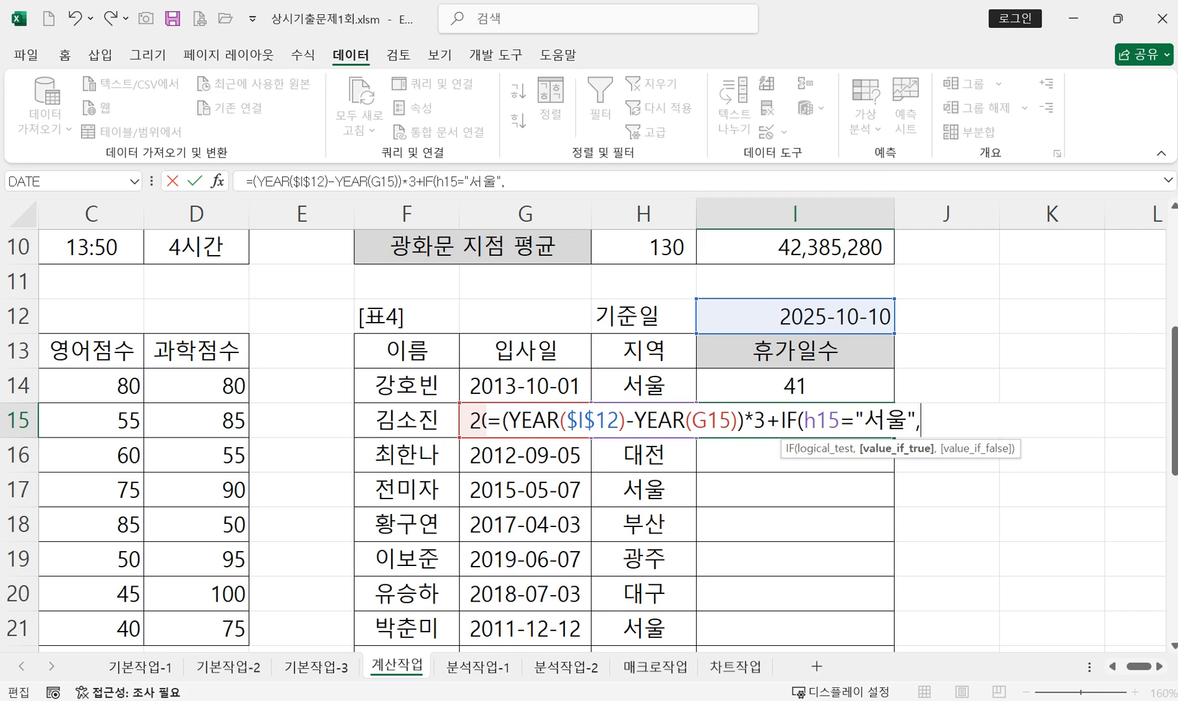
type("5,7")
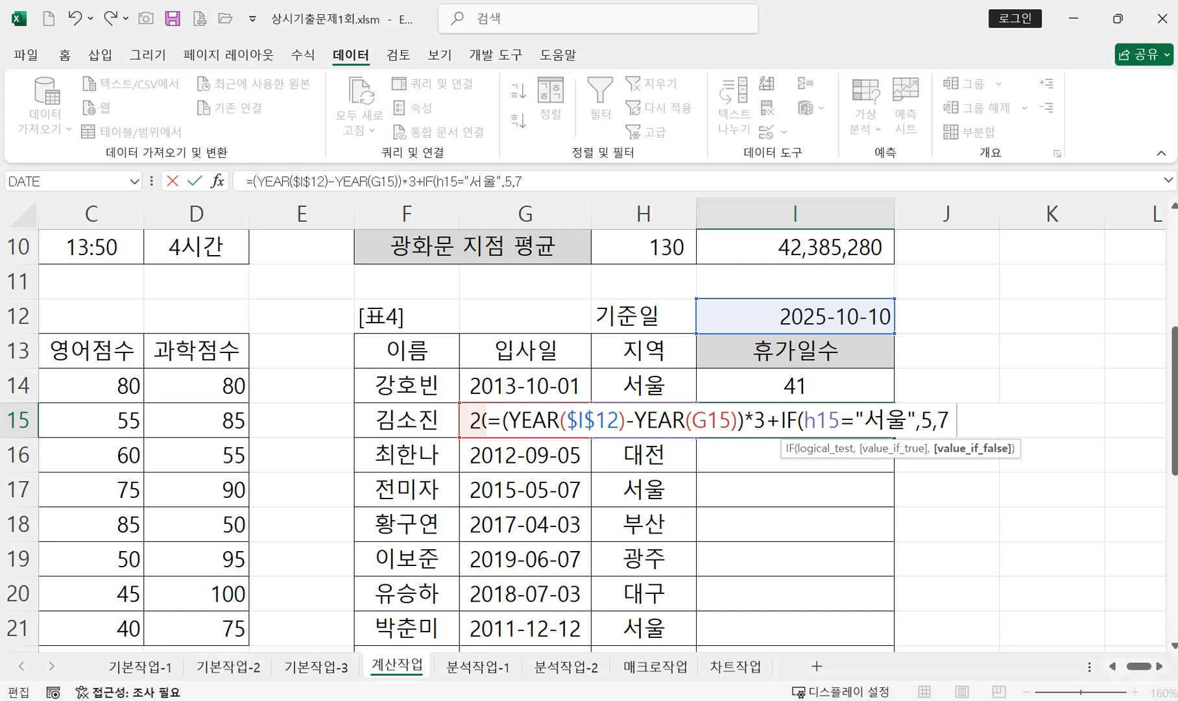
type(")")
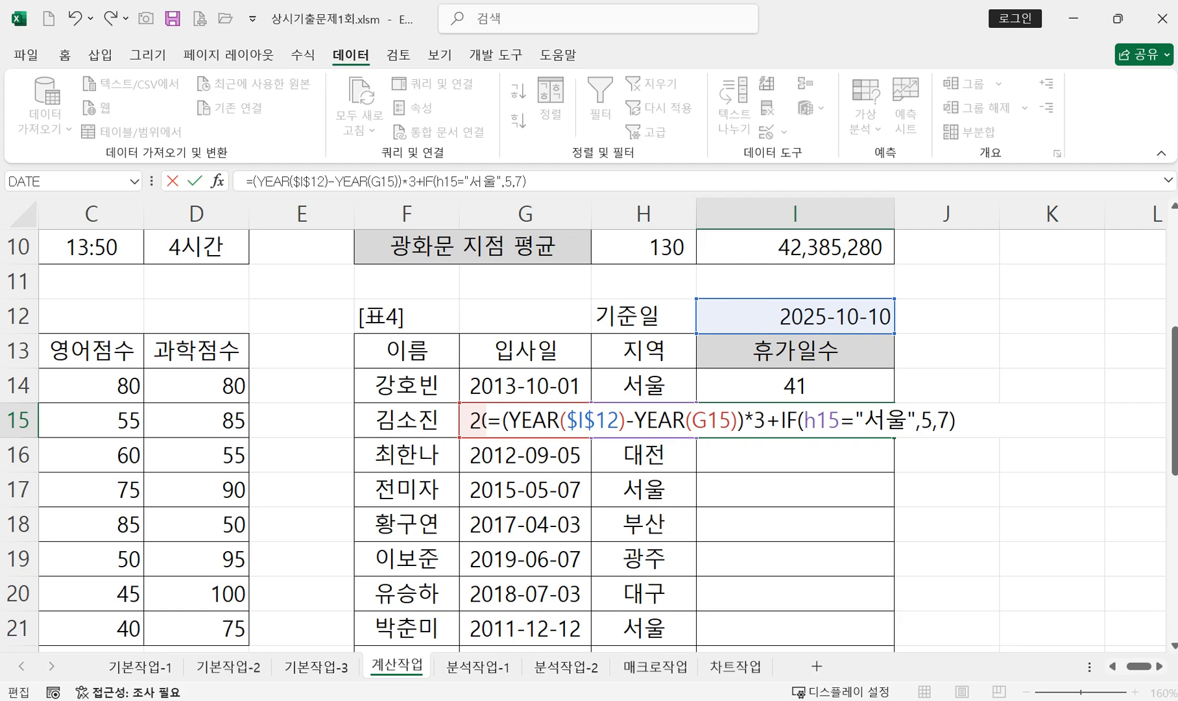
key("Return")
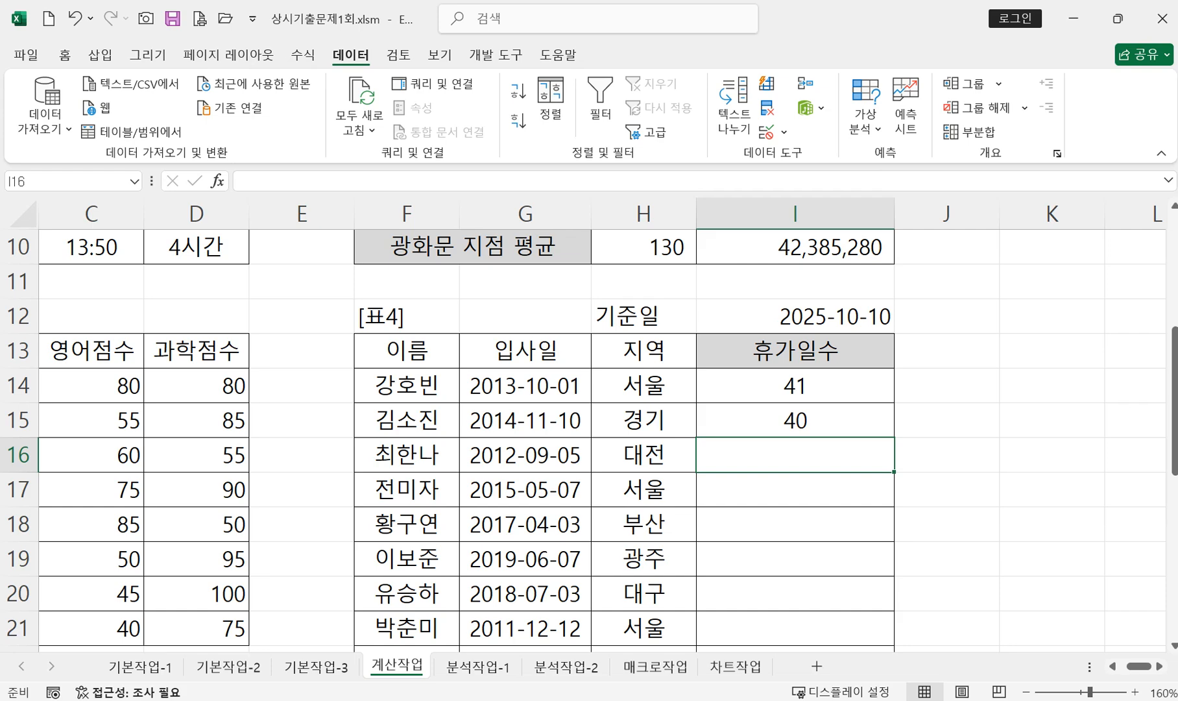
Step: Fill the I15 vacation-days formula down through I22
left_click(836, 427)
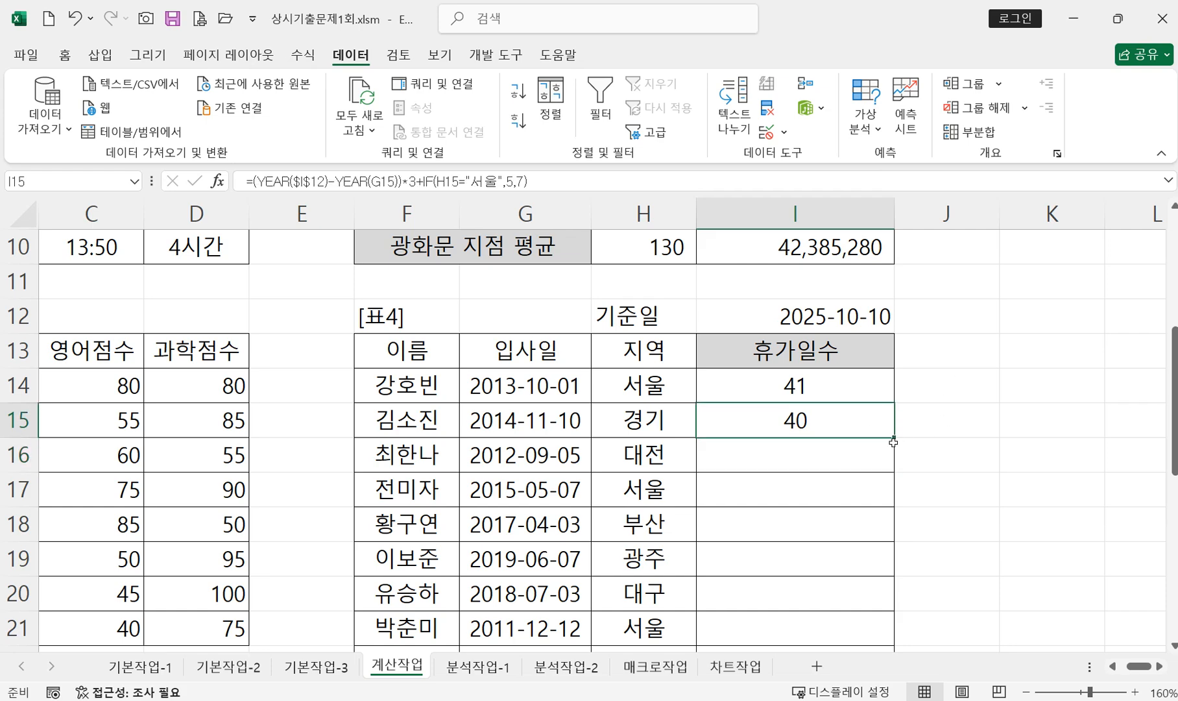
left_click_drag(894, 441, 897, 693)
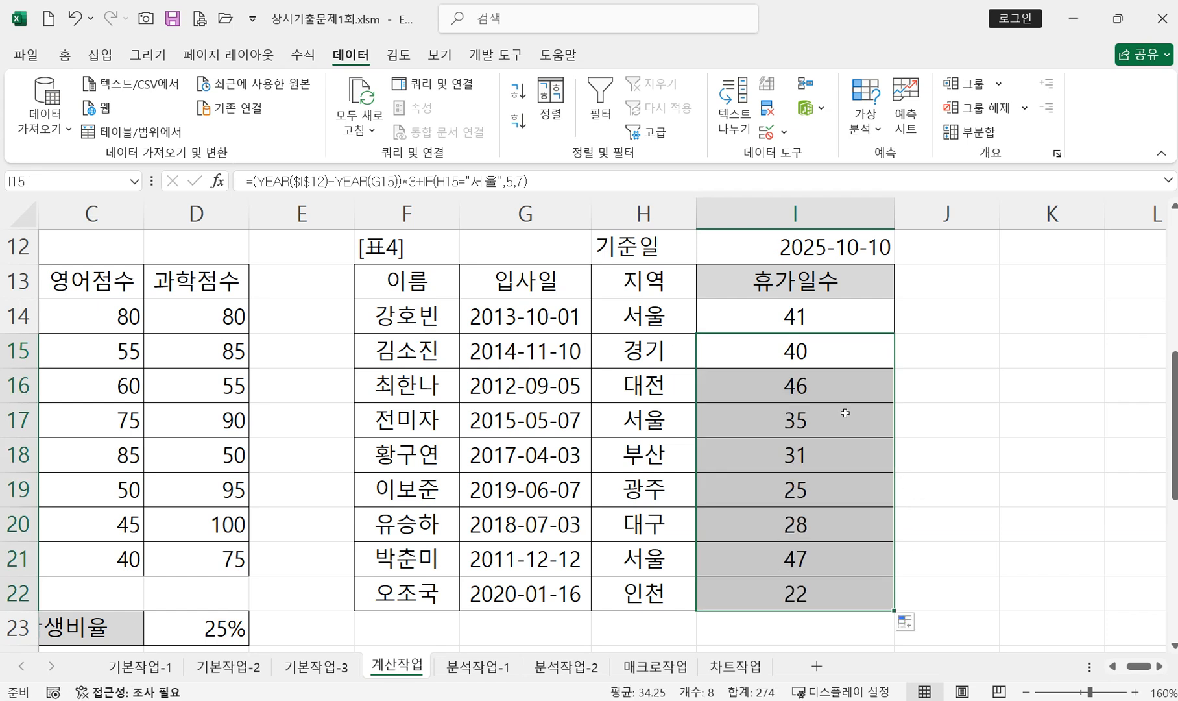
Step: Open the completed formula in I14 and review its YEAR difference and IF region parts
double_click(793, 316)
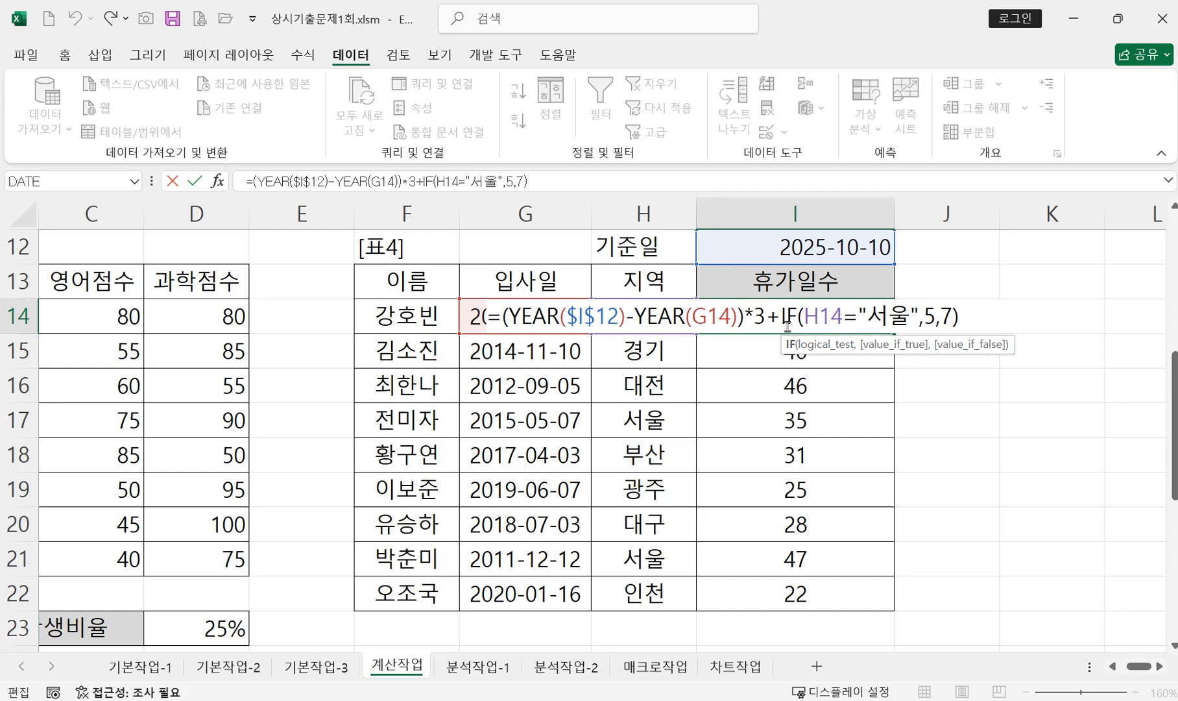
key("Return")
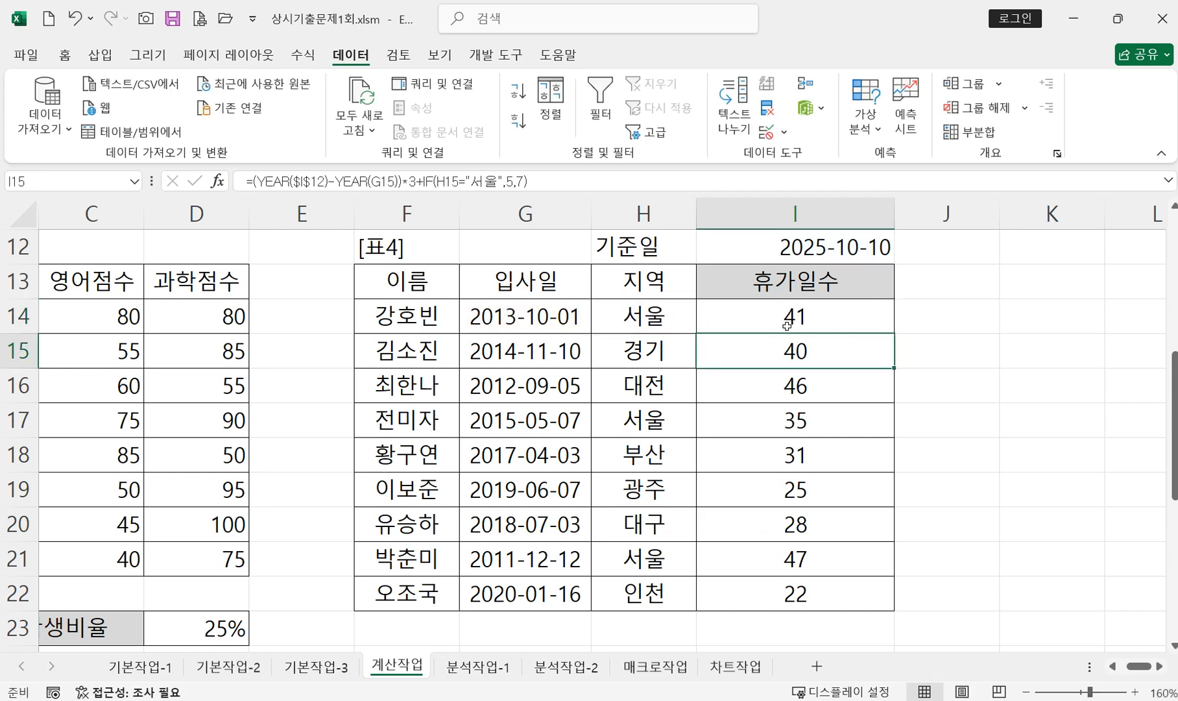
left_click(1135, 692)
left_click(1135, 692)
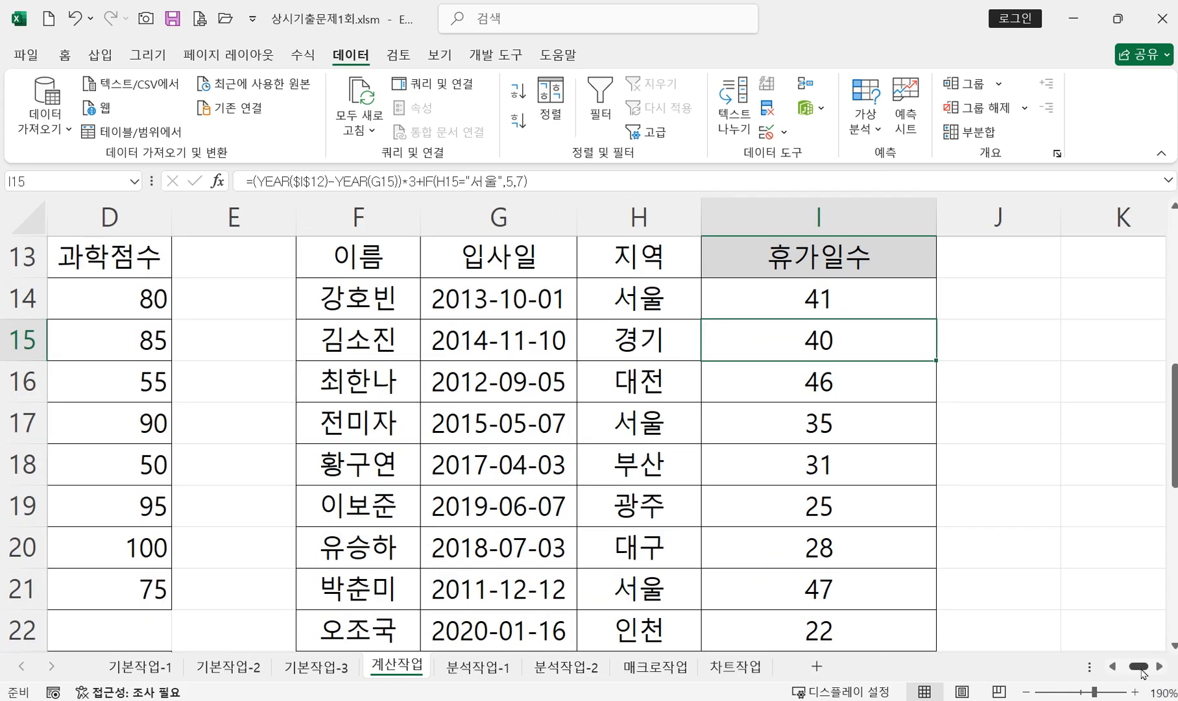
left_click(1135, 692)
double_click(698, 297)
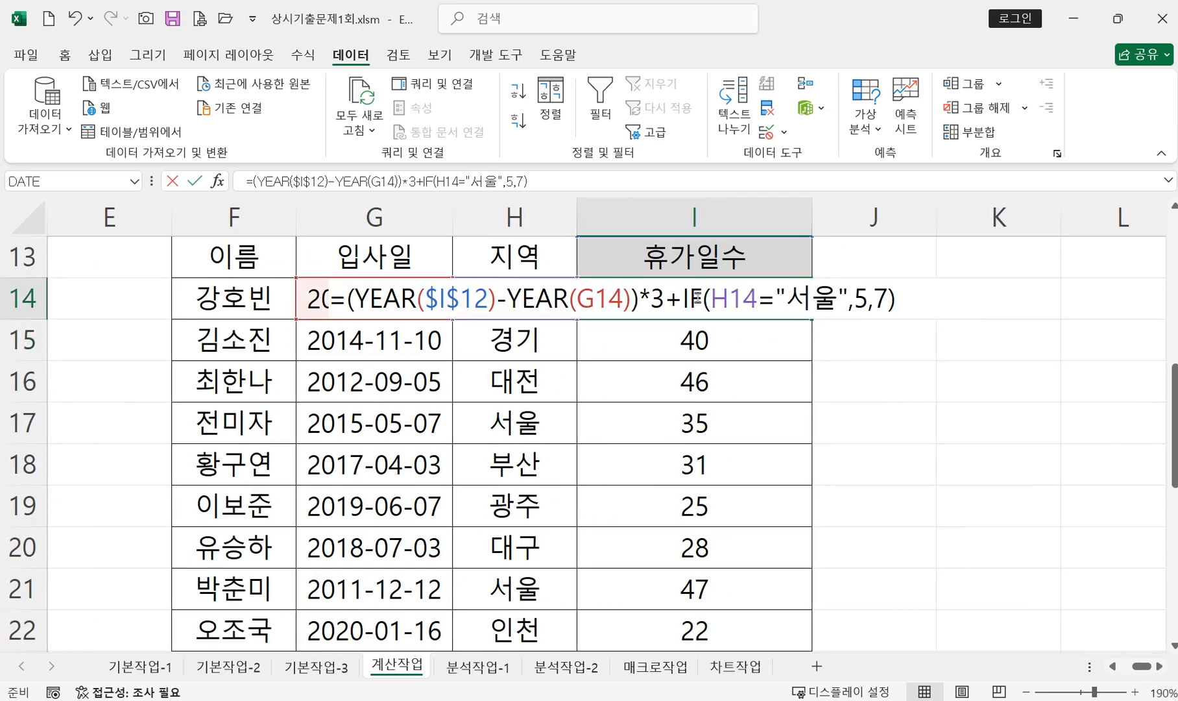